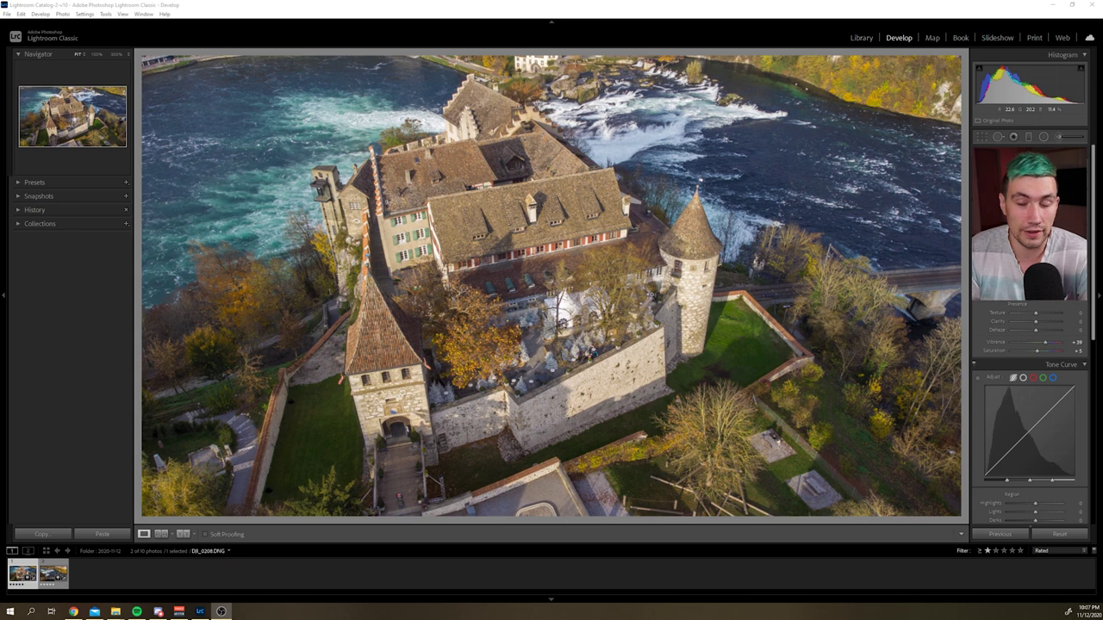
Step: Switch to the other Lightroom catalog window and inspect the castle photo at 300% around the round tower, roofs and waterfall
{"action": "left_click", "coordinate": [199, 611]}
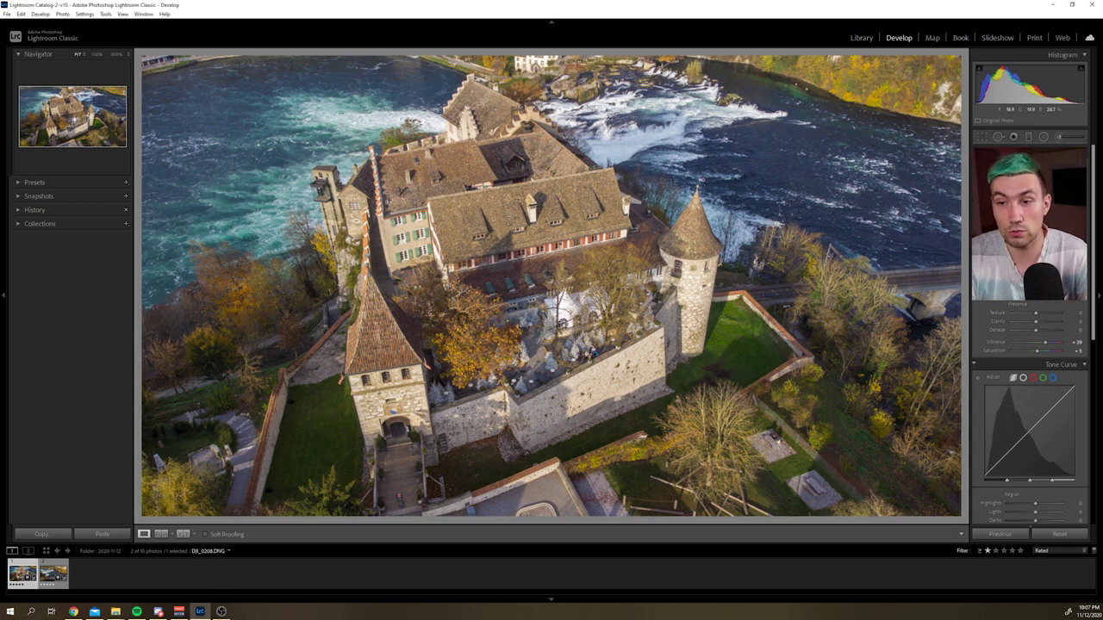
{"action": "left_click", "coordinate": [705, 179]}
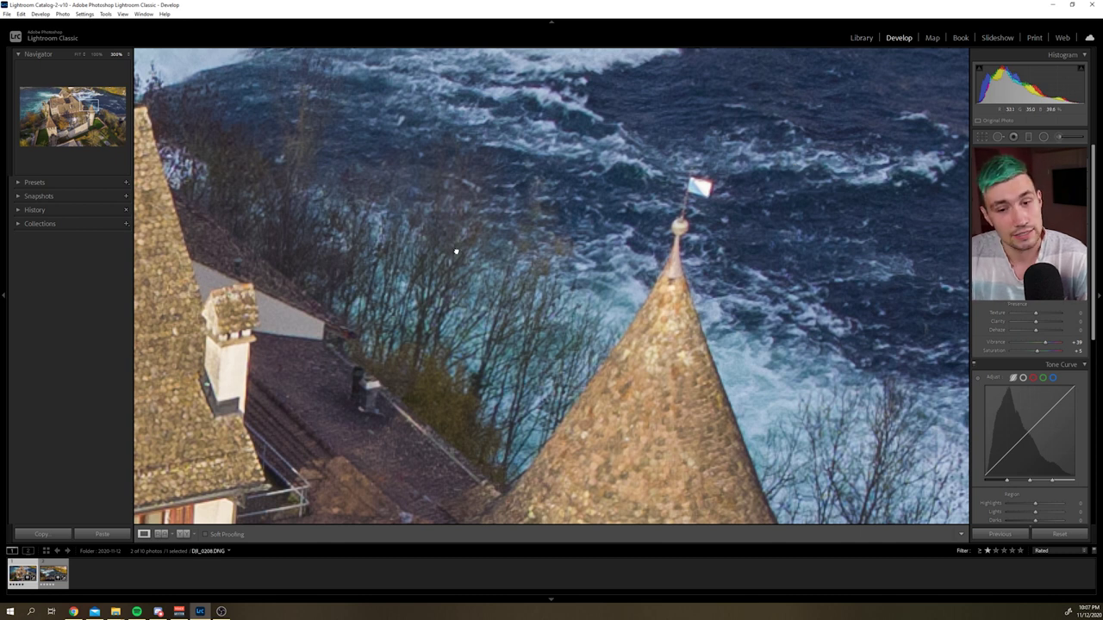
{"action": "left_click_drag", "start_coordinate": [456, 251], "coordinate": [805, 314]}
{"action": "left_click_drag", "start_coordinate": [482, 194], "coordinate": [750, 370]}
{"action": "left_click_drag", "start_coordinate": [580, 271], "coordinate": [766, 351]}
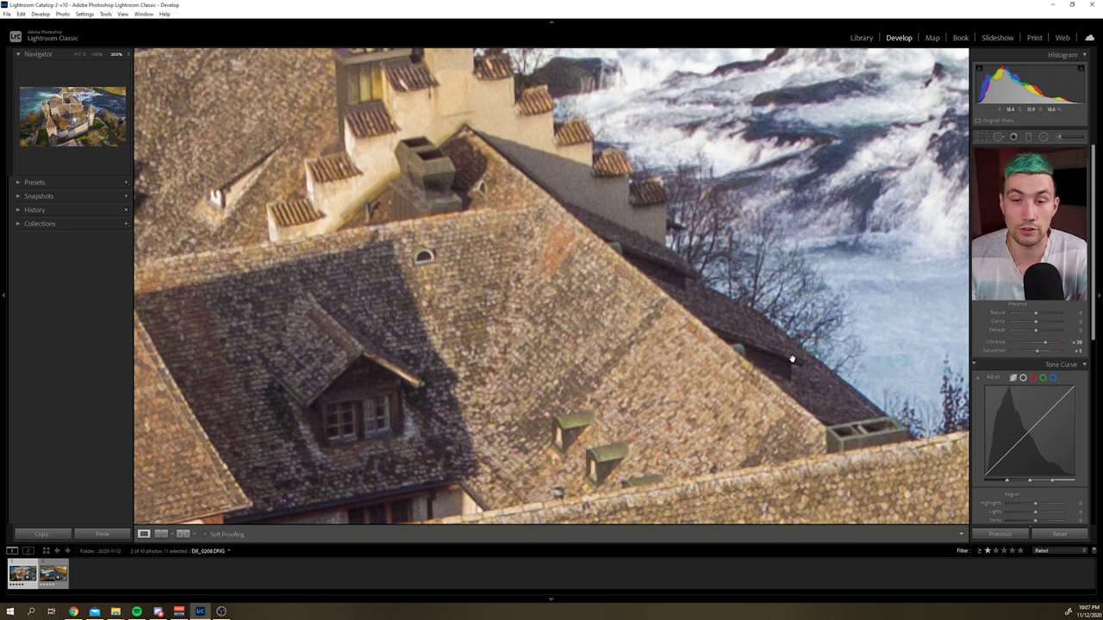
{"action": "left_click_drag", "start_coordinate": [485, 283], "coordinate": [824, 360]}
{"action": "left_click_drag", "start_coordinate": [321, 280], "coordinate": [369, 421]}
{"action": "left_click_drag", "start_coordinate": [508, 213], "coordinate": [495, 239]}
{"action": "left_click_drag", "start_coordinate": [319, 317], "coordinate": [416, 263]}
{"action": "left_click_drag", "start_coordinate": [422, 265], "coordinate": [252, 225]}
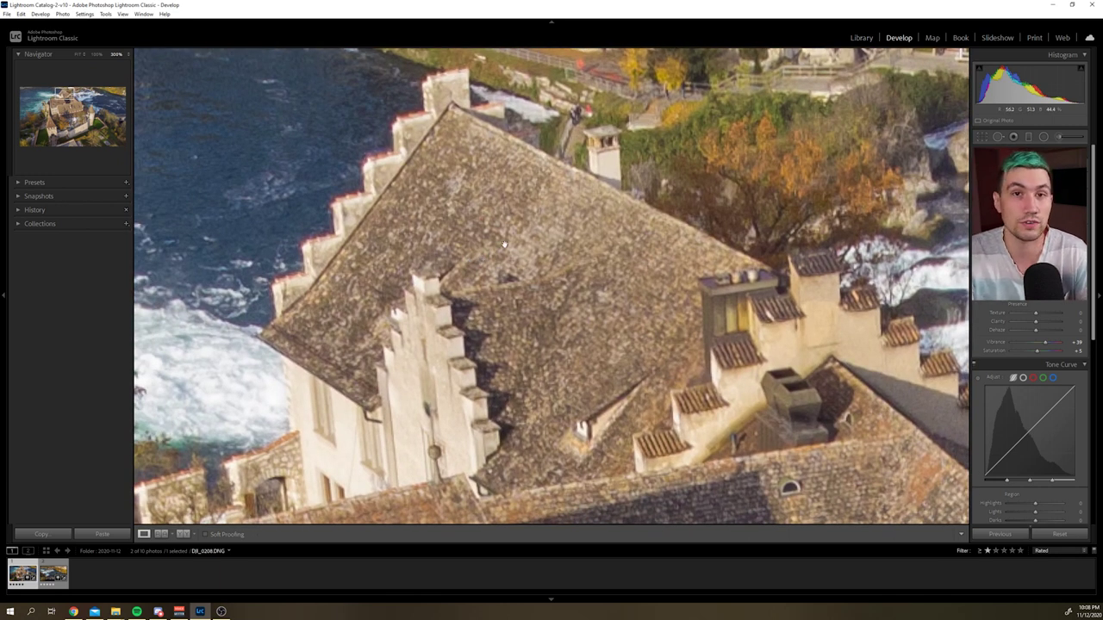
{"action": "left_click_drag", "start_coordinate": [797, 303], "coordinate": [414, 235]}
{"action": "left_click_drag", "start_coordinate": [631, 295], "coordinate": [545, 277]}
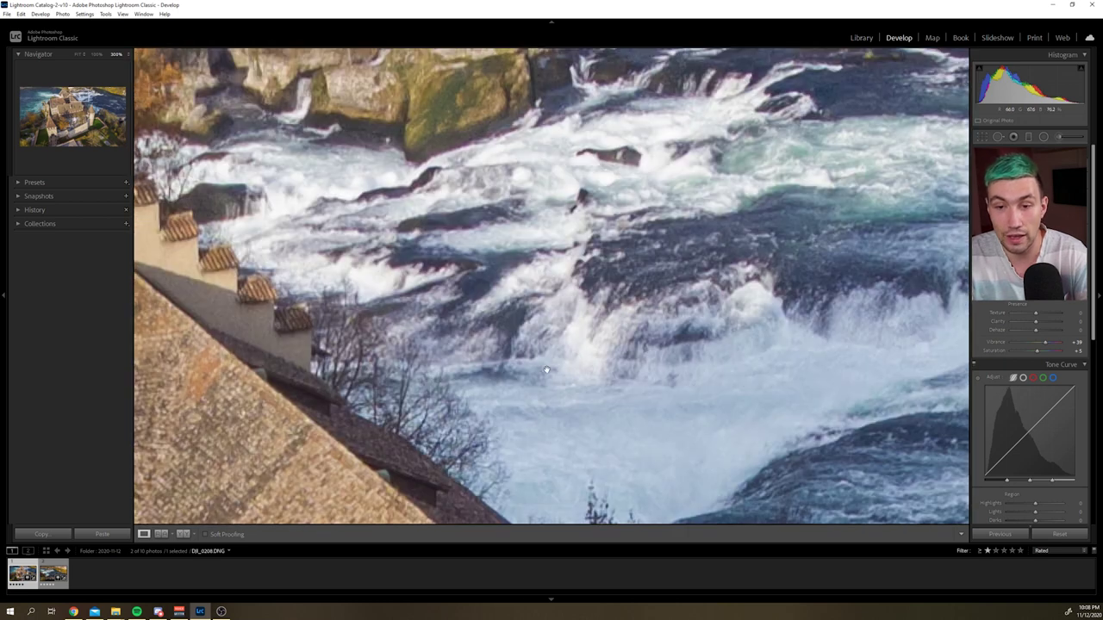
{"action": "left_click", "coordinate": [310, 369]}
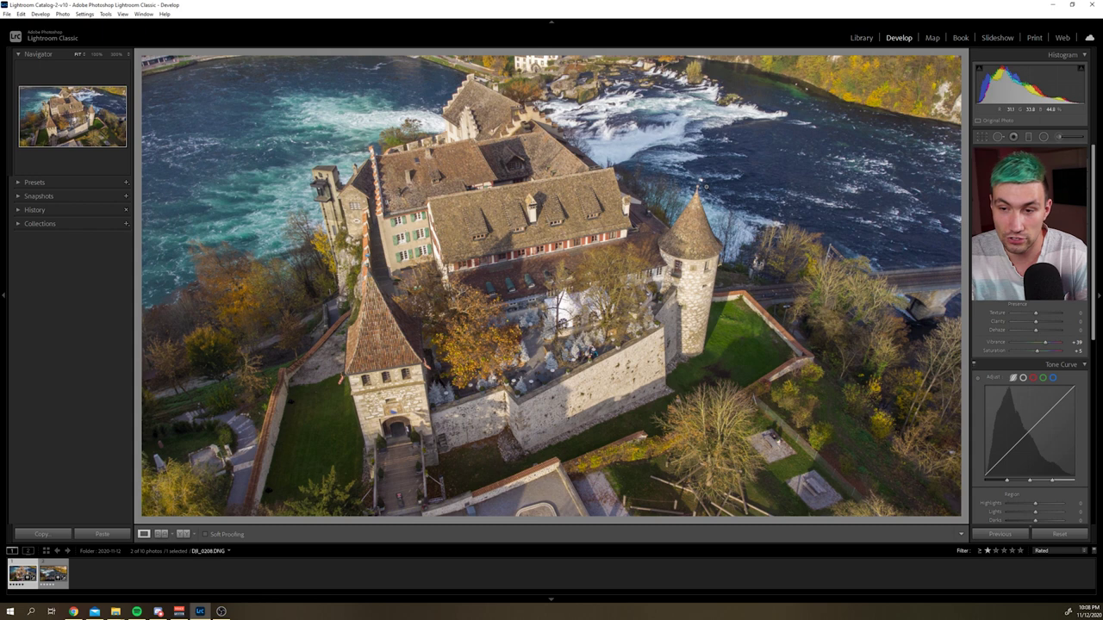
Step: Examine colour fringing at 300% on the round tower's flag, the river rapids and the stepped gable
{"action": "left_click", "coordinate": [697, 181]}
{"action": "left_click_drag", "start_coordinate": [748, 212], "coordinate": [648, 236]}
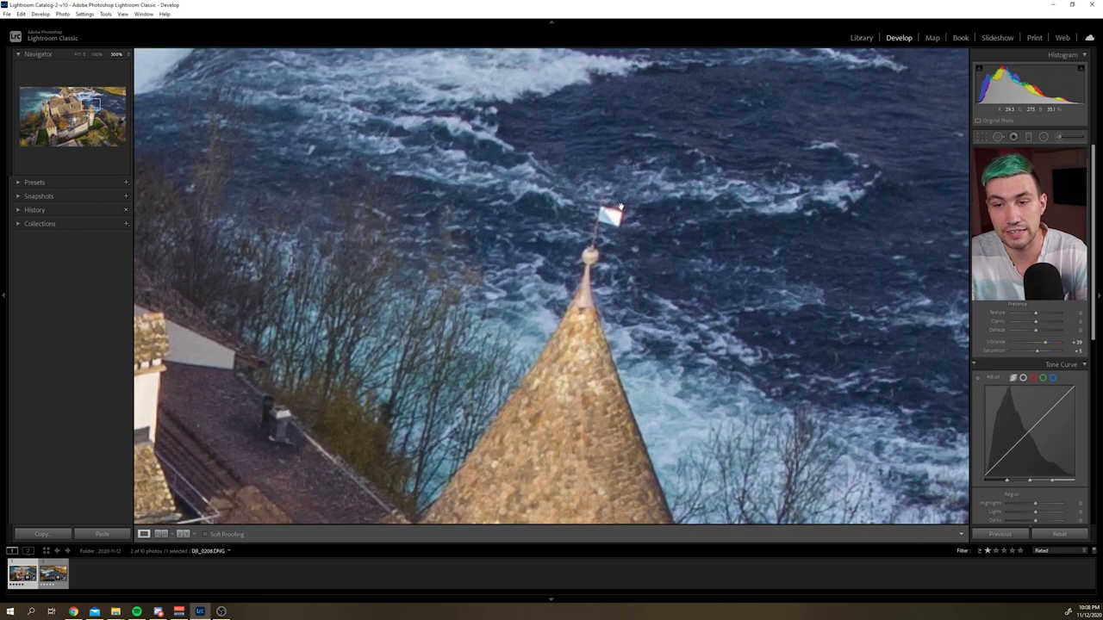
{"action": "left_click_drag", "start_coordinate": [449, 123], "coordinate": [582, 317]}
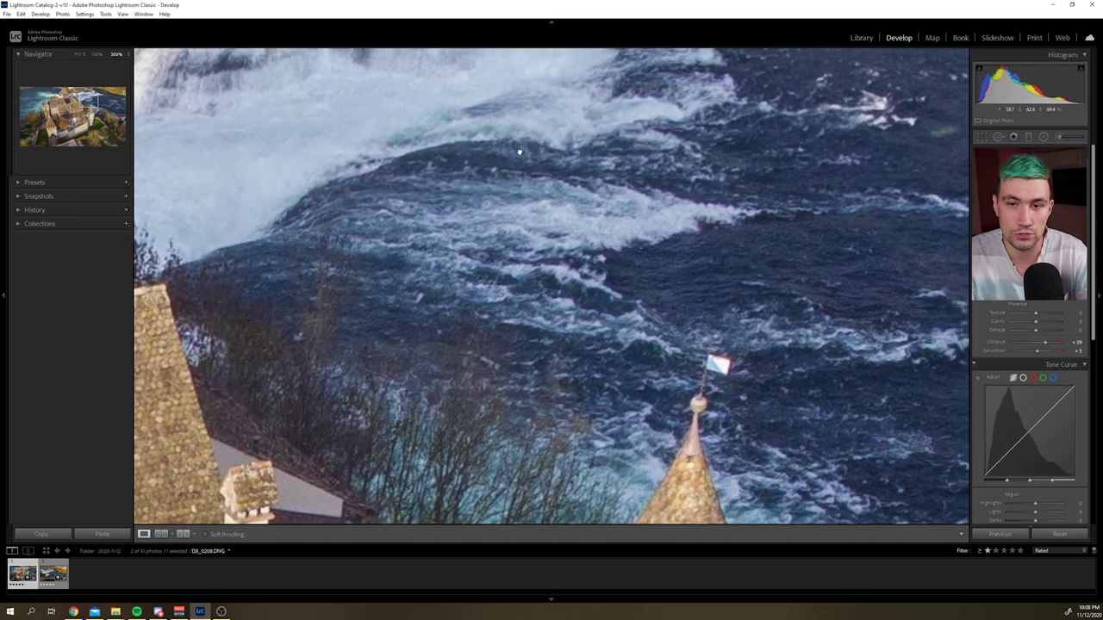
{"action": "left_click_drag", "start_coordinate": [511, 108], "coordinate": [554, 343]}
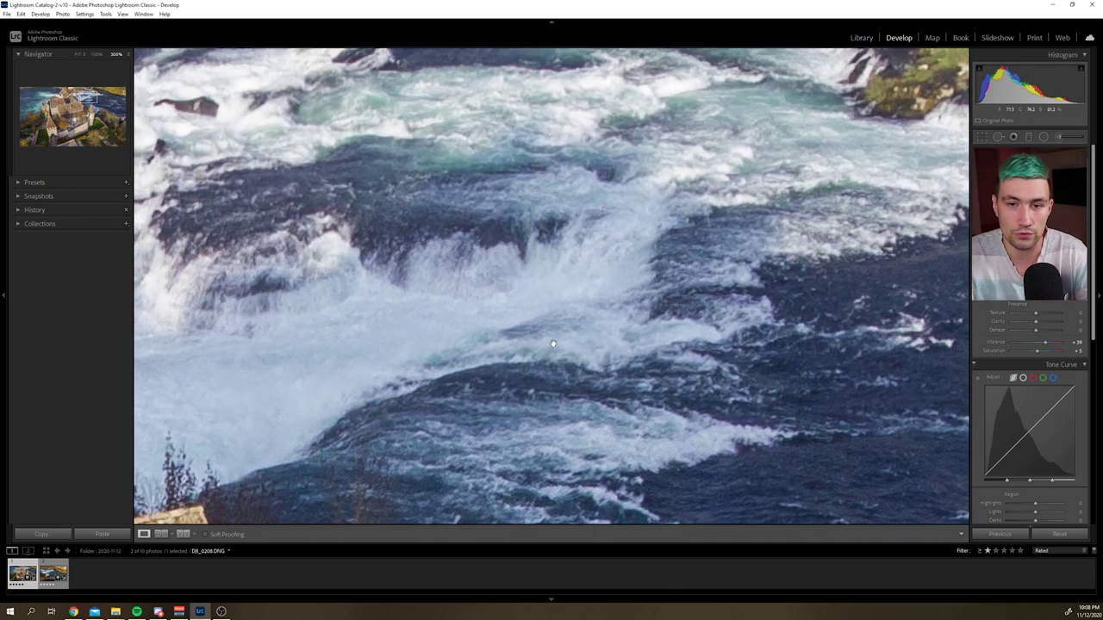
{"action": "left_click_drag", "start_coordinate": [424, 162], "coordinate": [694, 291]}
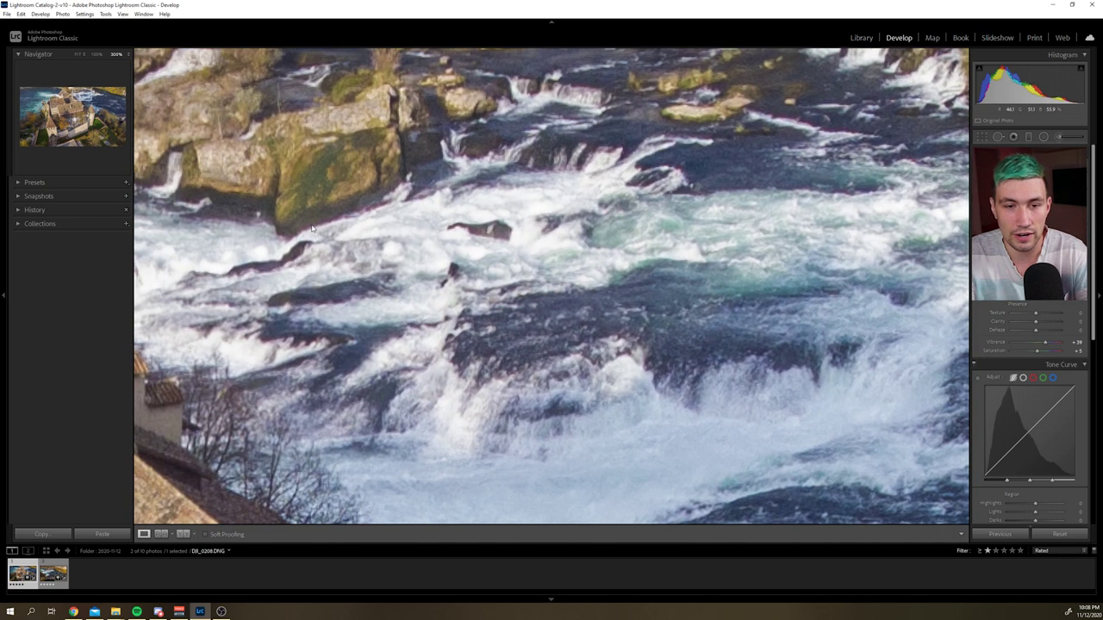
{"action": "left_click_drag", "start_coordinate": [318, 228], "coordinate": [543, 283]}
{"action": "left_click_drag", "start_coordinate": [643, 259], "coordinate": [756, 226]}
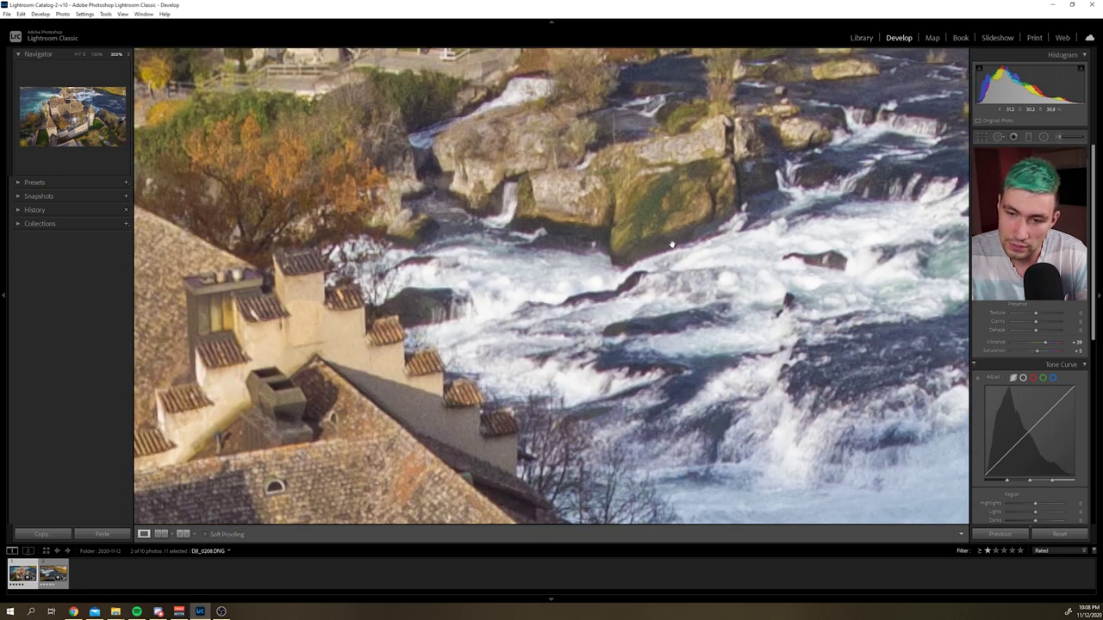
{"action": "left_click_drag", "start_coordinate": [420, 162], "coordinate": [470, 256]}
{"action": "left_click_drag", "start_coordinate": [609, 309], "coordinate": [487, 213]}
{"action": "left_click", "coordinate": [308, 126]}
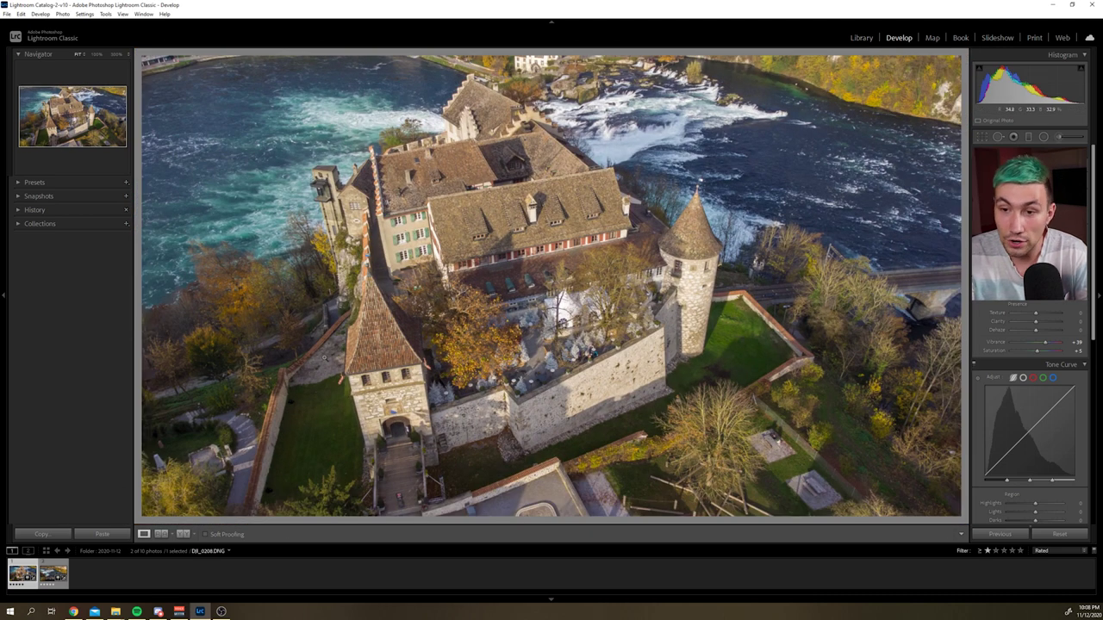
Step: Inspect the riverside tower and neighbouring castle buildings at 100%, and return to the full-photo view
{"action": "left_click", "coordinate": [320, 198]}
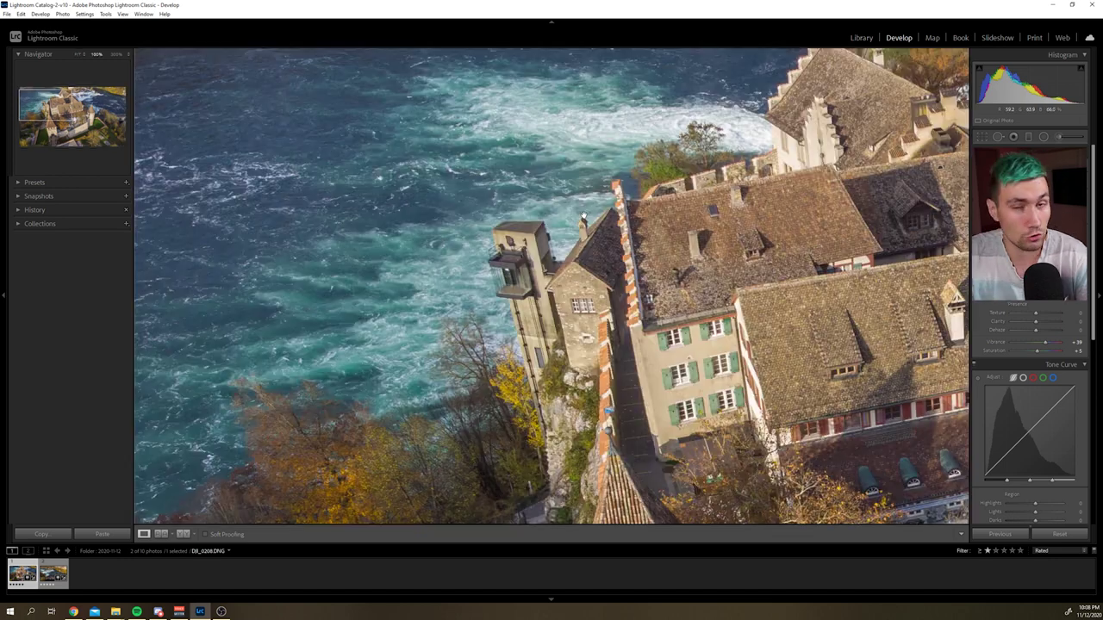
{"action": "left_click_drag", "start_coordinate": [543, 311], "coordinate": [458, 106]}
{"action": "left_click_drag", "start_coordinate": [619, 457], "coordinate": [537, 231]}
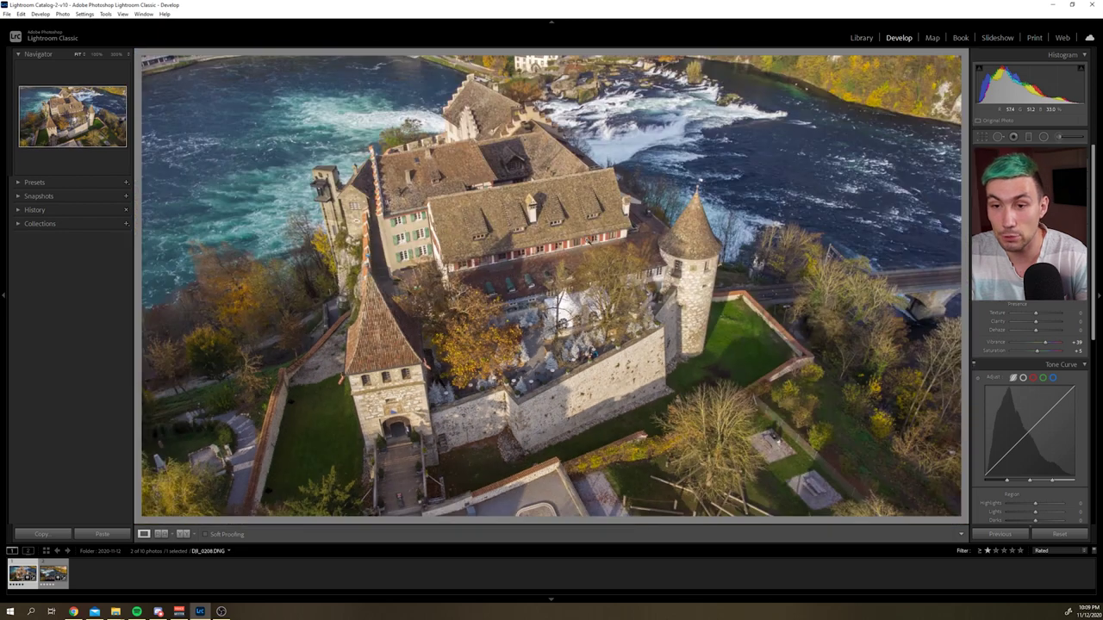
{"action": "left_click", "coordinate": [537, 231]}
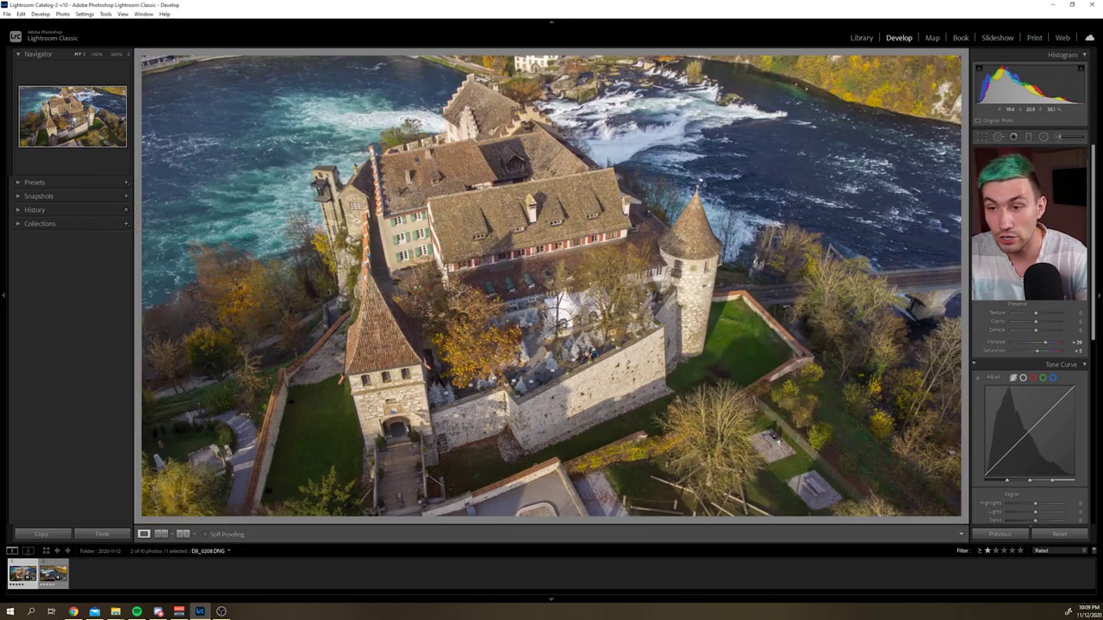
{"action": "left_click", "coordinate": [538, 231]}
Step: Enlarge the round tower's flag to 300% and enable Remove Chromatic Aberration in the lens corrections
{"action": "left_click", "coordinate": [118, 55]}
{"action": "left_click_drag", "start_coordinate": [747, 175], "coordinate": [399, 343]}
{"action": "left_click_drag", "start_coordinate": [638, 155], "coordinate": [768, 181]}
{"action": "left_click_drag", "start_coordinate": [763, 253], "coordinate": [749, 185]}
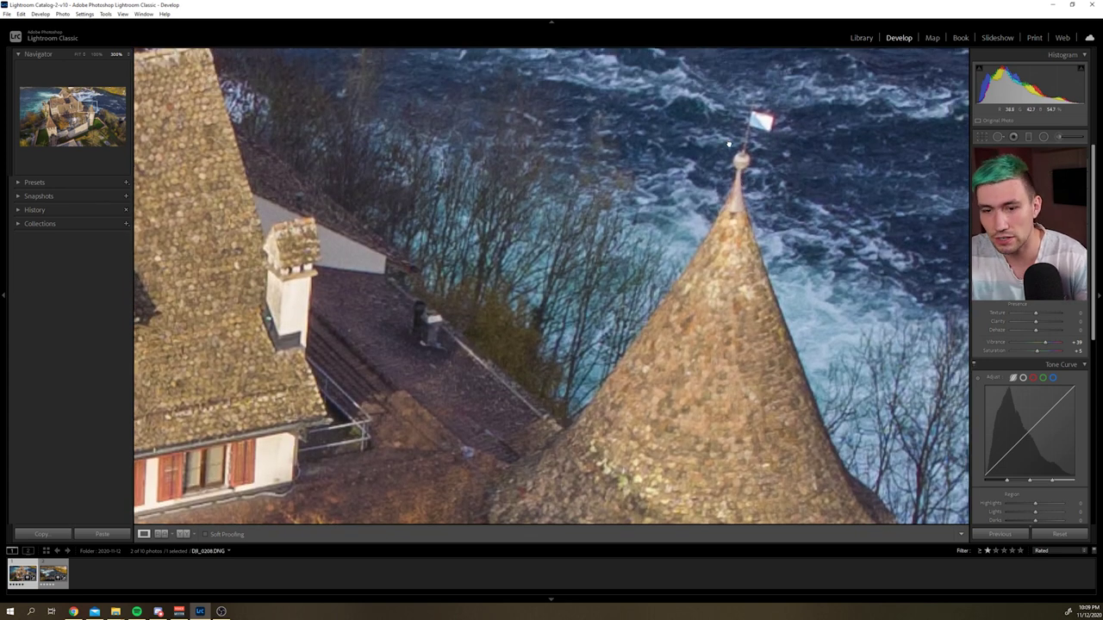
{"action": "left_click_drag", "start_coordinate": [729, 144], "coordinate": [720, 162]}
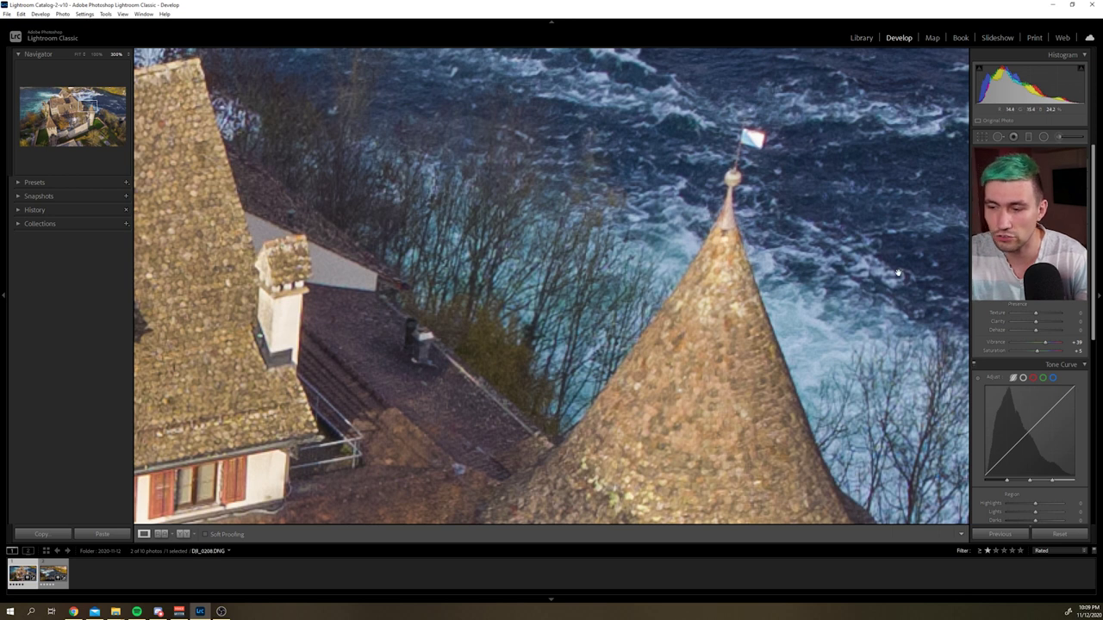
{"action": "scroll", "coordinate": [985, 302], "scroll_direction": "down", "scroll_amount": 5}
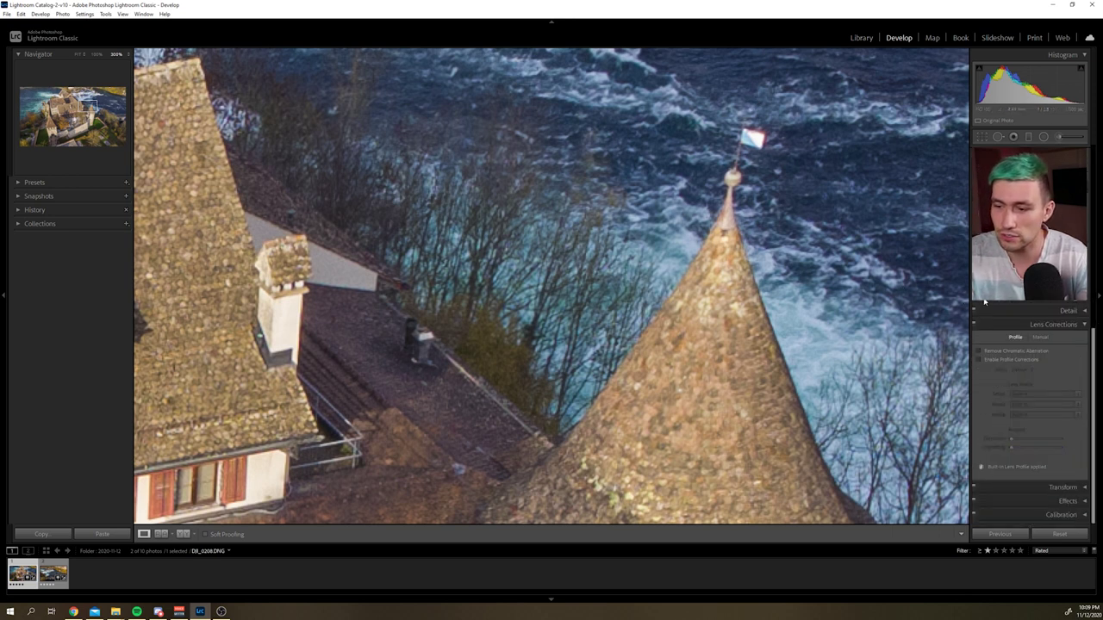
{"action": "left_click", "coordinate": [989, 351]}
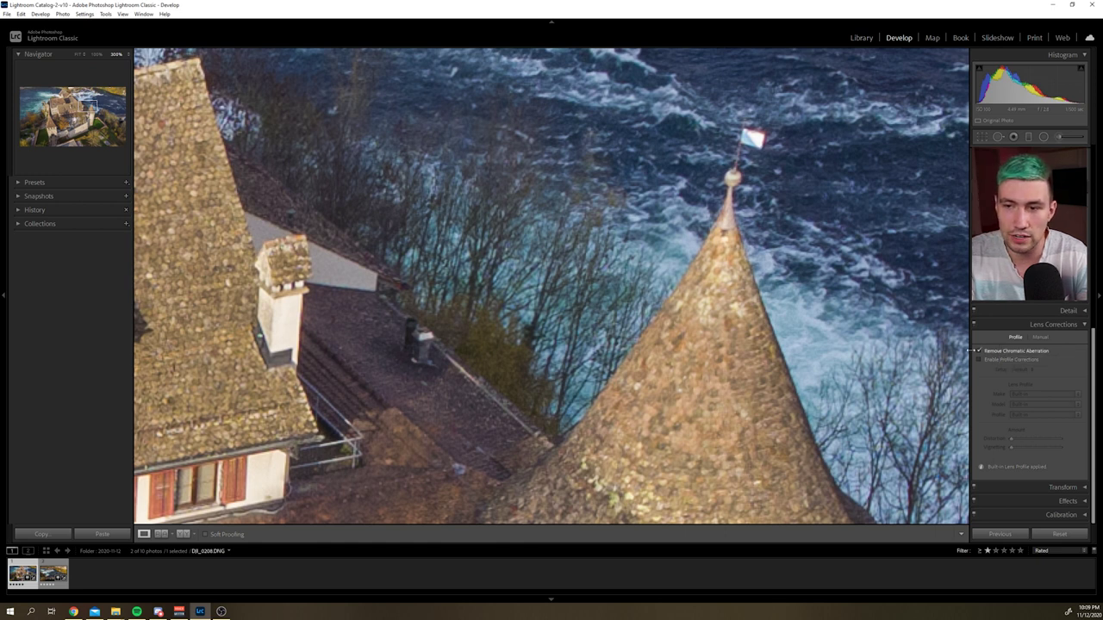
Step: Compare the waterfall and stepped gable with and without chromatic aberration removal, leave it enabled, and return to the full-photo view
{"action": "left_click_drag", "start_coordinate": [756, 140], "coordinate": [860, 262]}
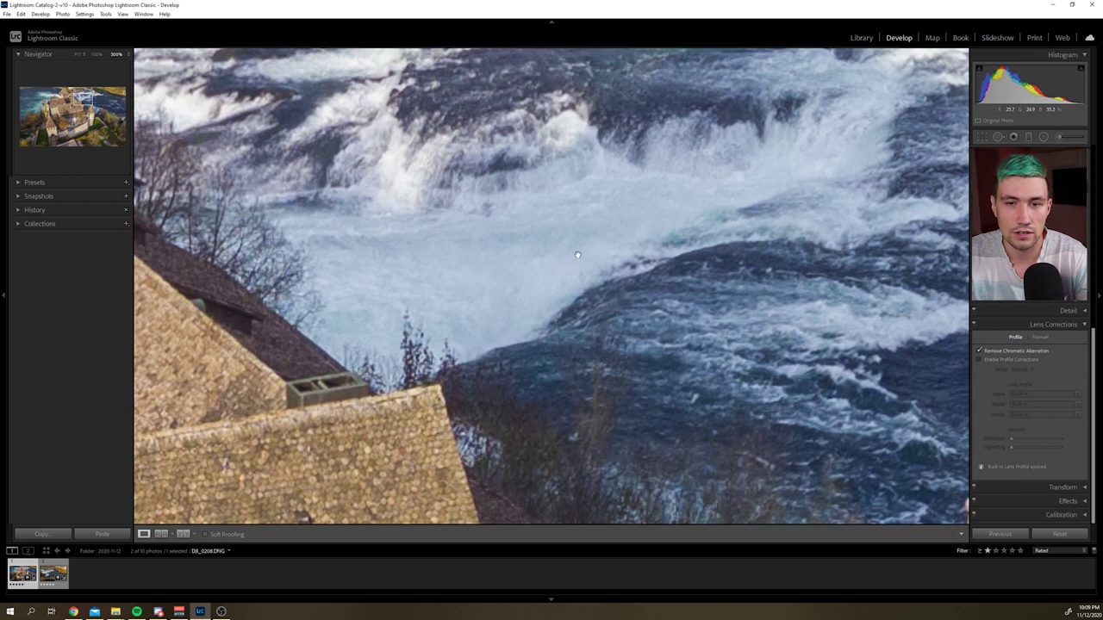
{"action": "left_click_drag", "start_coordinate": [578, 255], "coordinate": [613, 414]}
{"action": "left_click_drag", "start_coordinate": [463, 303], "coordinate": [579, 179]}
{"action": "left_click_drag", "start_coordinate": [702, 334], "coordinate": [664, 367]}
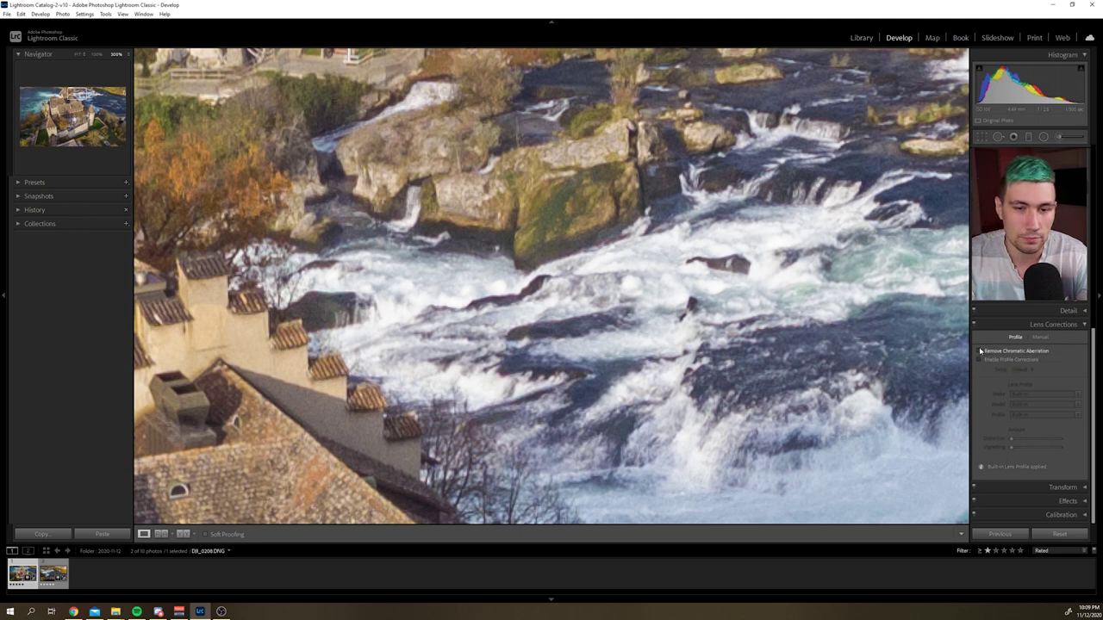
{"action": "left_click", "coordinate": [979, 352]}
{"action": "key", "text": "z"}
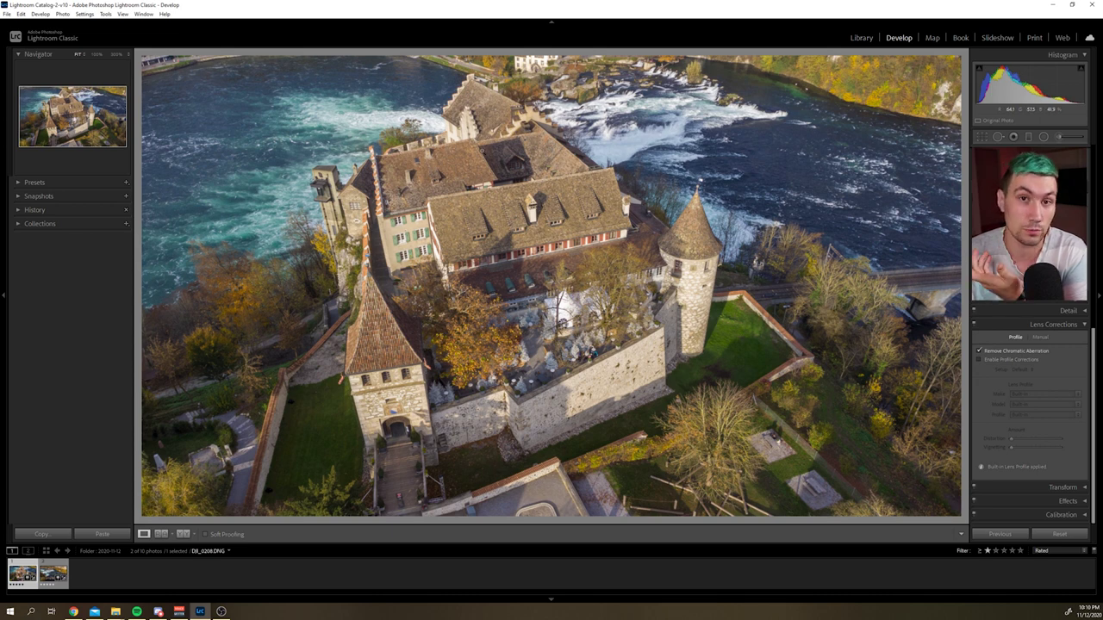
Step: Survey the castle photo at 100% from the gate tower and lawns across to the bridge and far riverbank
{"action": "left_click", "coordinate": [513, 176]}
{"action": "left_click_drag", "start_coordinate": [542, 206], "coordinate": [593, 290]}
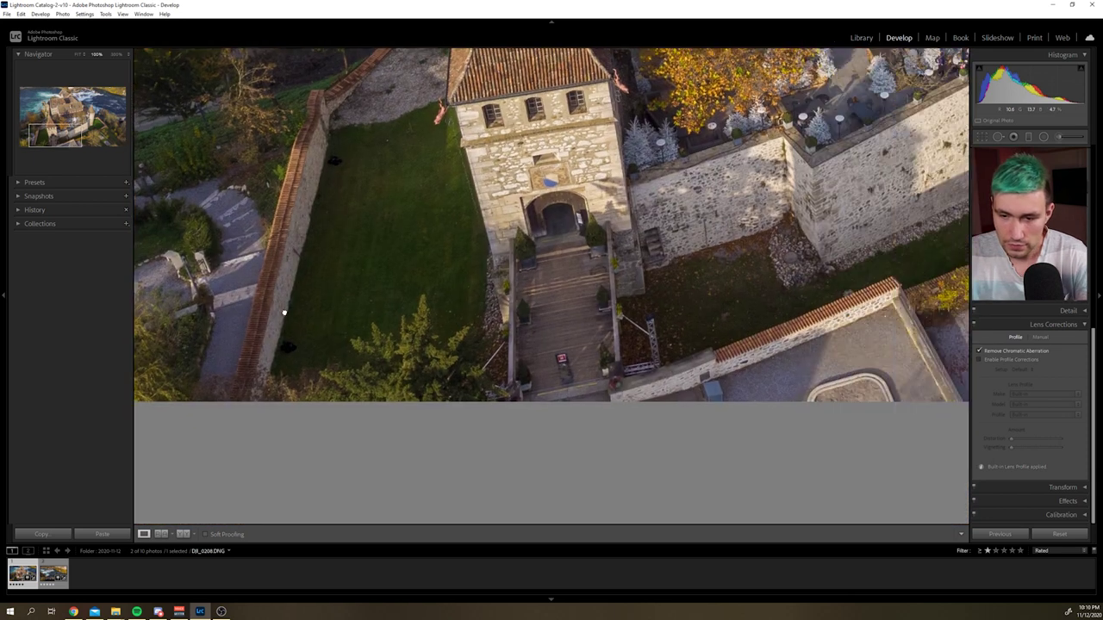
{"action": "scroll", "coordinate": [843, 244], "scroll_direction": "right", "scroll_amount": 10}
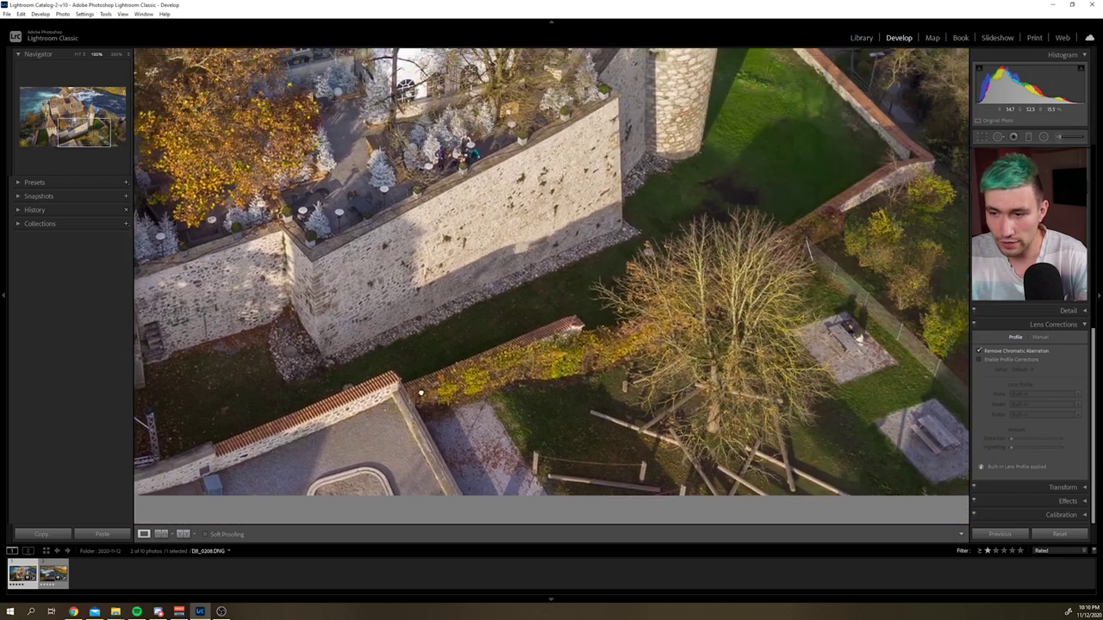
{"action": "scroll", "coordinate": [843, 244], "scroll_direction": "right", "scroll_amount": 10}
{"action": "scroll", "coordinate": [843, 244], "scroll_direction": "up", "scroll_amount": 5}
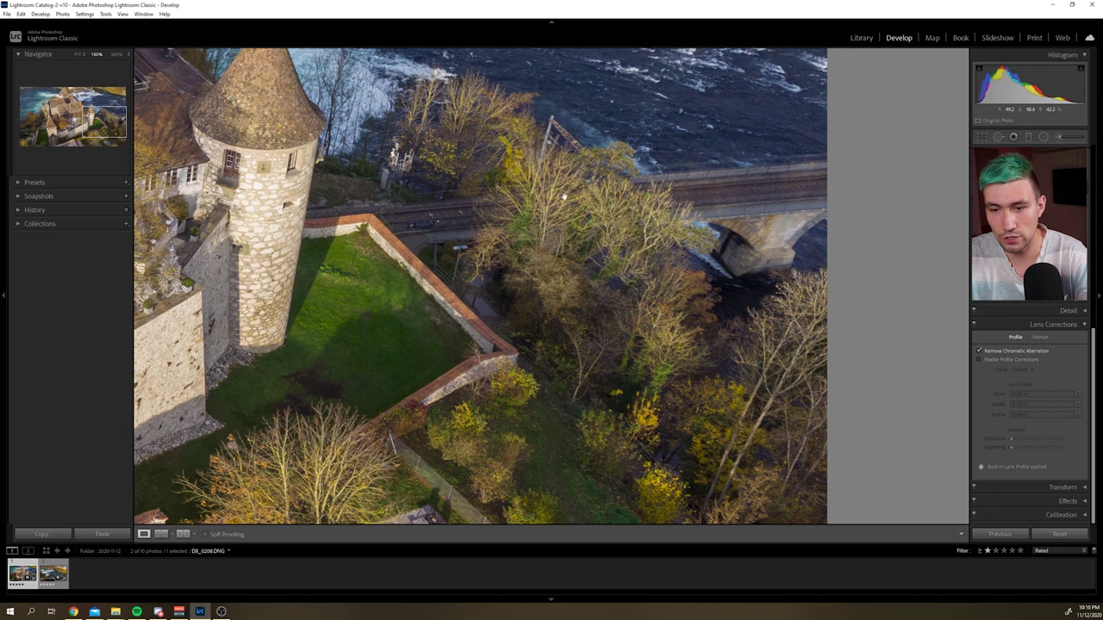
{"action": "scroll", "coordinate": [729, 318], "scroll_direction": "right", "scroll_amount": 2}
{"action": "scroll", "coordinate": [729, 319], "scroll_direction": "up", "scroll_amount": 10}
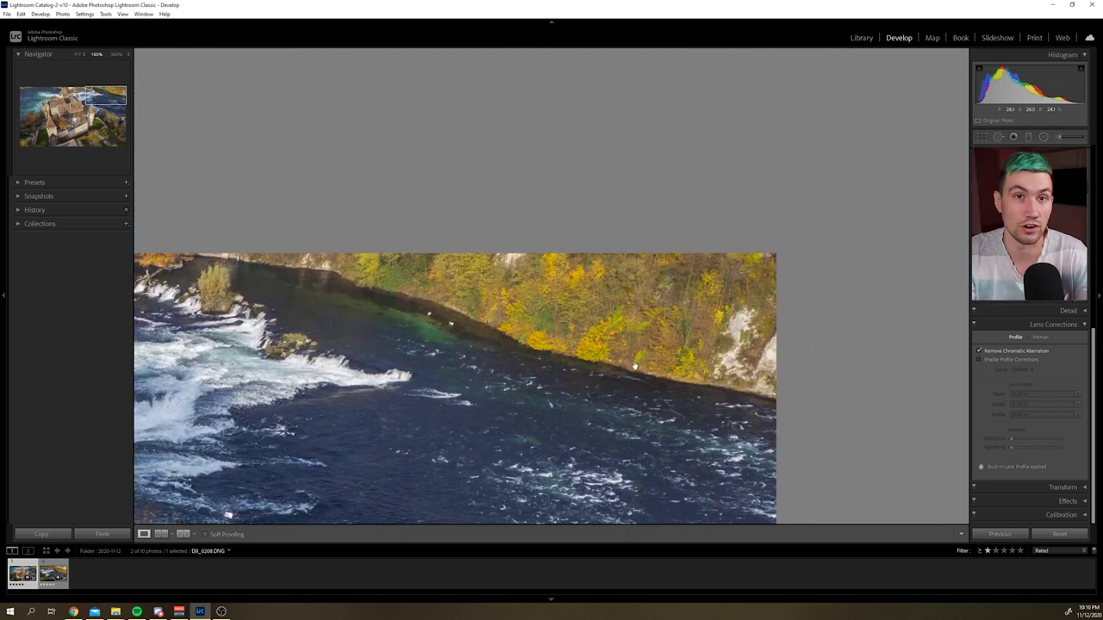
{"action": "left_click", "coordinate": [575, 303]}
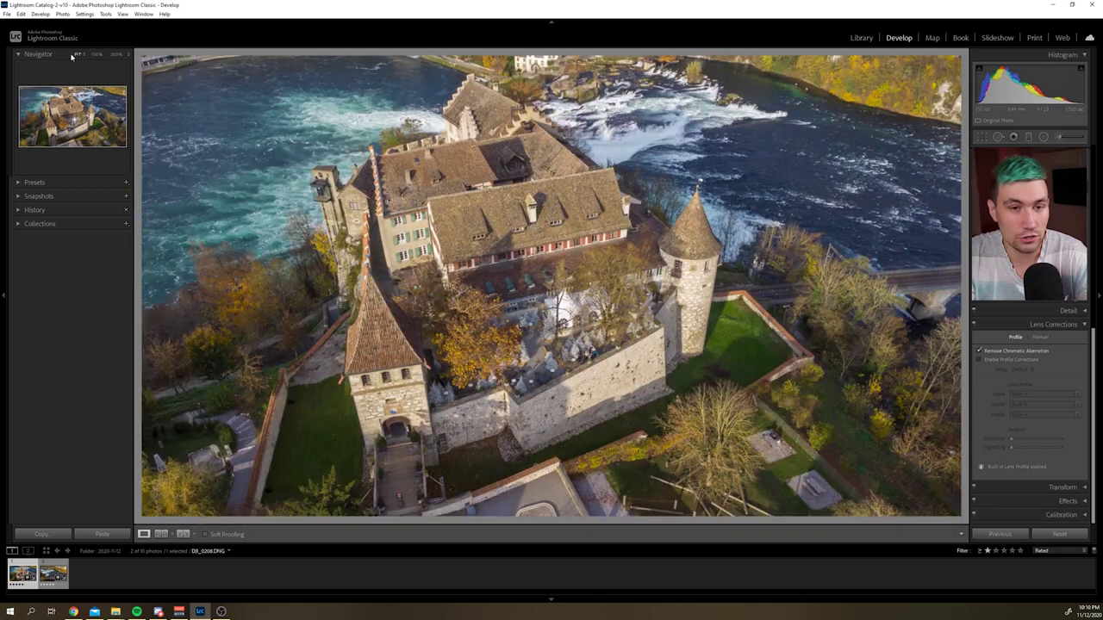
Step: Examine fine detail at 300% in the autumn trees on the far riverbank and the surrounding areas
{"action": "left_click", "coordinate": [694, 196]}
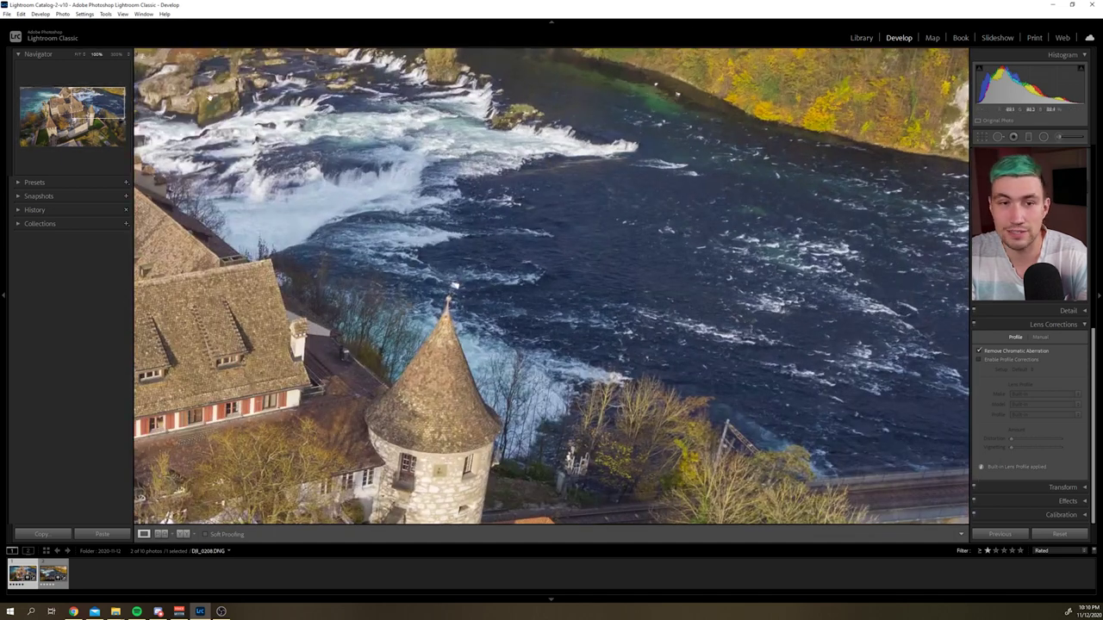
{"action": "left_click", "coordinate": [116, 54]}
{"action": "left_click_drag", "start_coordinate": [334, 460], "coordinate": [360, 619]}
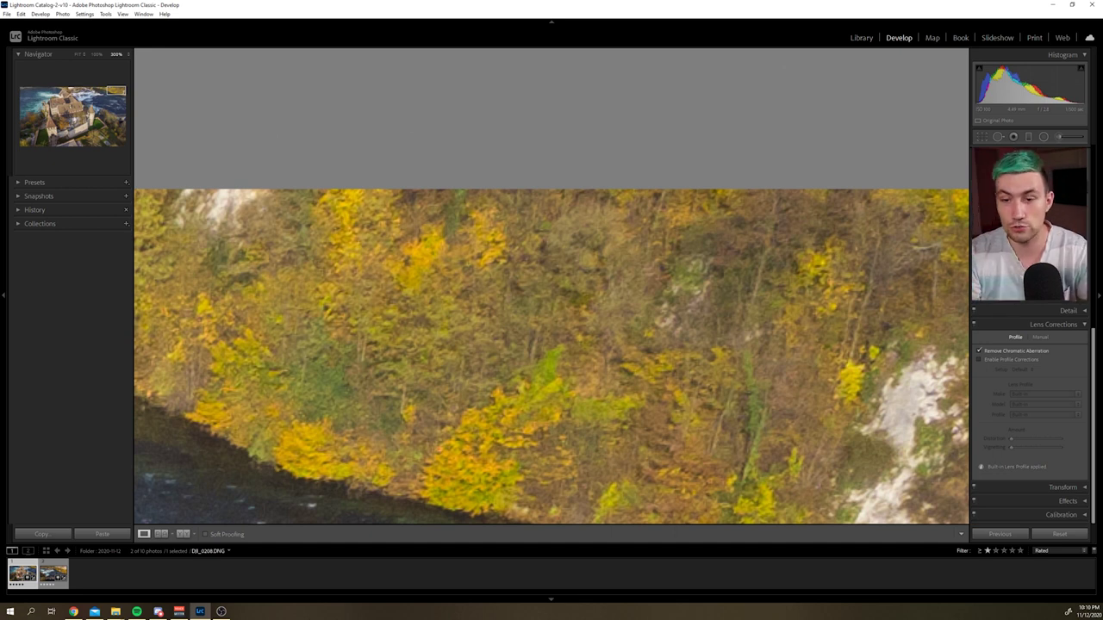
{"action": "left_click_drag", "start_coordinate": [469, 381], "coordinate": [623, 285]}
{"action": "left_click_drag", "start_coordinate": [452, 246], "coordinate": [558, 320]}
{"action": "left_click_drag", "start_coordinate": [343, 241], "coordinate": [546, 303]}
{"action": "left_click_drag", "start_coordinate": [774, 349], "coordinate": [453, 268]}
{"action": "left_click_drag", "start_coordinate": [704, 347], "coordinate": [534, 321]}
{"action": "left_click_drag", "start_coordinate": [738, 391], "coordinate": [605, 243]}
{"action": "left_click_drag", "start_coordinate": [722, 325], "coordinate": [716, 320]}
{"action": "left_click", "coordinate": [715, 321]}
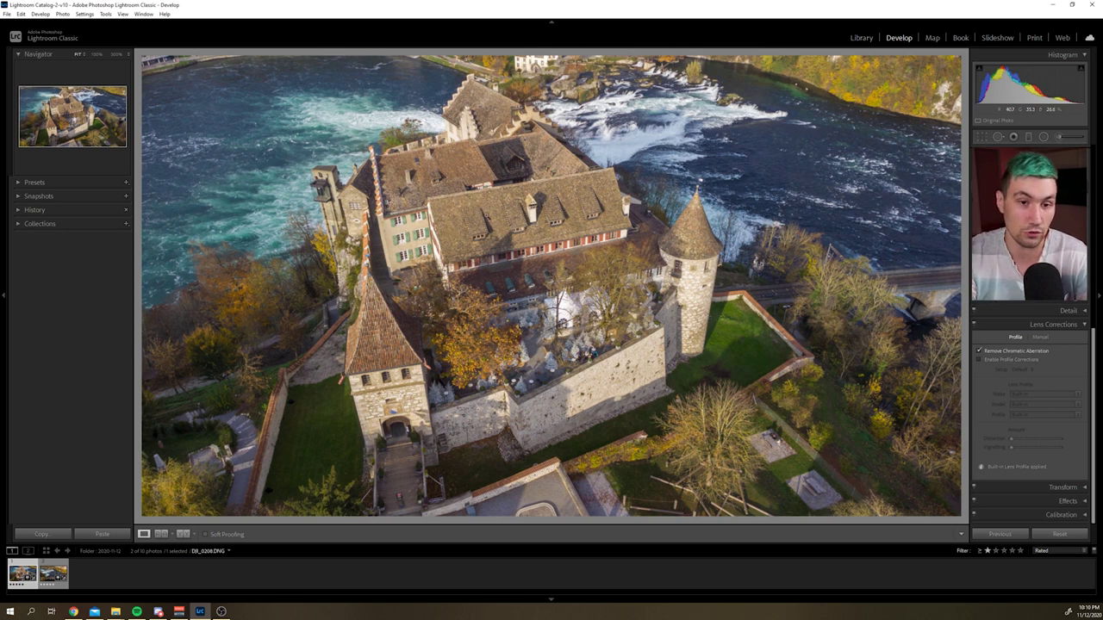
Step: Inspect the riverside tower, tiled wall and green-shuttered facade at 300%, and return to the full-photo view
{"action": "left_click", "coordinate": [324, 159]}
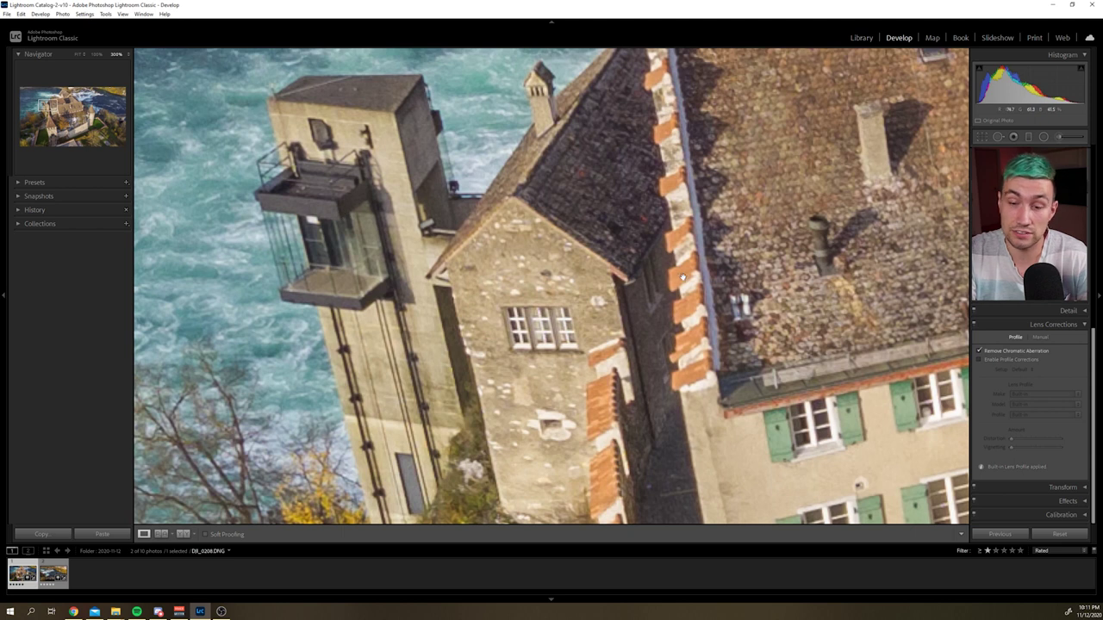
{"action": "left_click_drag", "start_coordinate": [602, 274], "coordinate": [589, 156]}
{"action": "left_click_drag", "start_coordinate": [655, 302], "coordinate": [582, 273]}
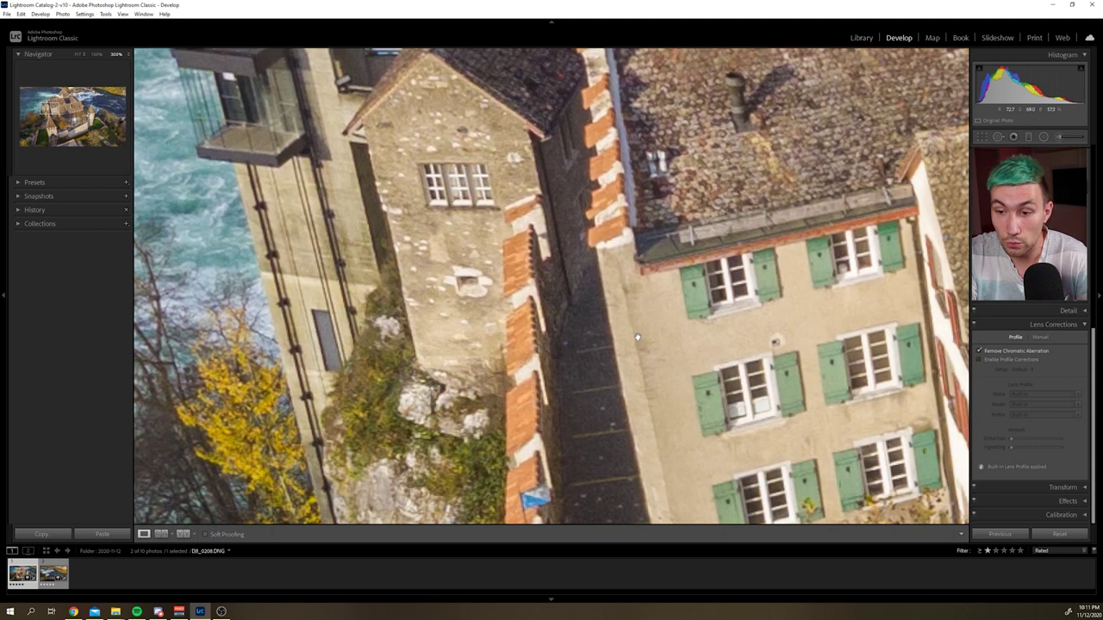
{"action": "left_click_drag", "start_coordinate": [640, 337], "coordinate": [573, 177]}
{"action": "left_click_drag", "start_coordinate": [629, 270], "coordinate": [473, 315]}
{"action": "left_click", "coordinate": [550, 250]}
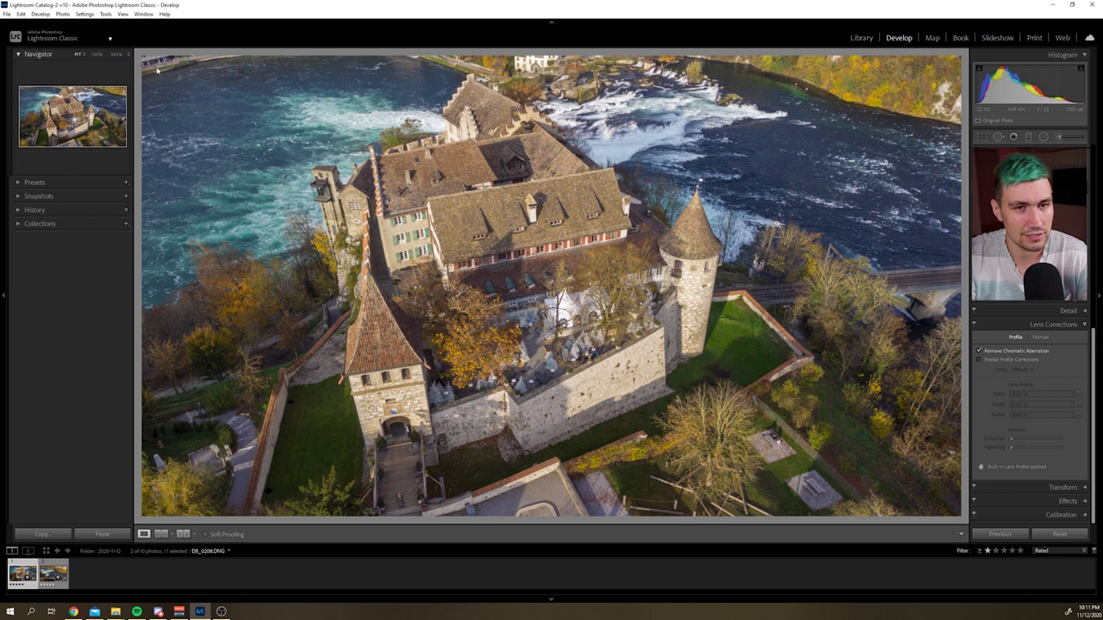
Step: Review the castle photo's capture metadata in the Library, and open the train bridge photo DJI_0214.DNG
{"action": "left_click", "coordinate": [862, 38]}
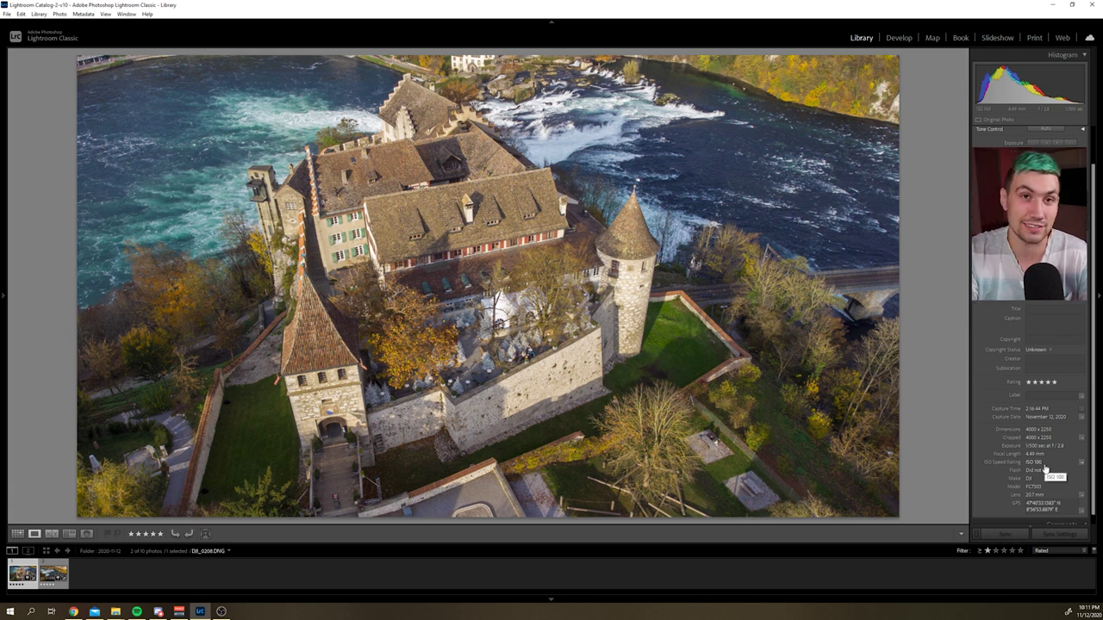
{"action": "left_click", "coordinate": [51, 575]}
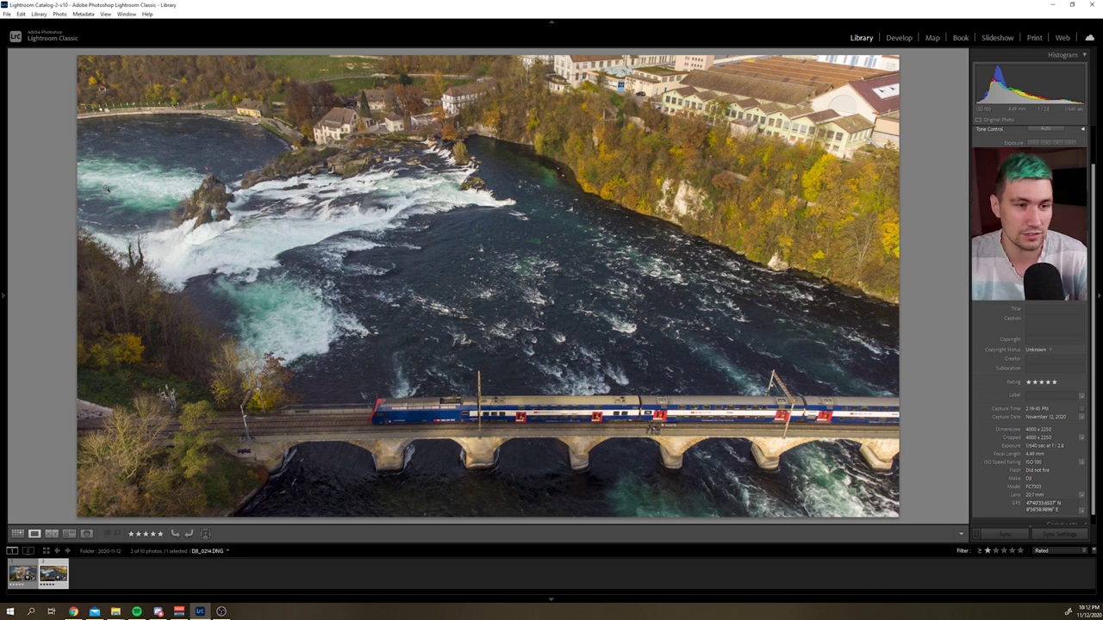
Step: Open the train bridge photo in Develop and enable Remove Chromatic Aberration in its lens corrections
{"action": "key", "text": "d"}
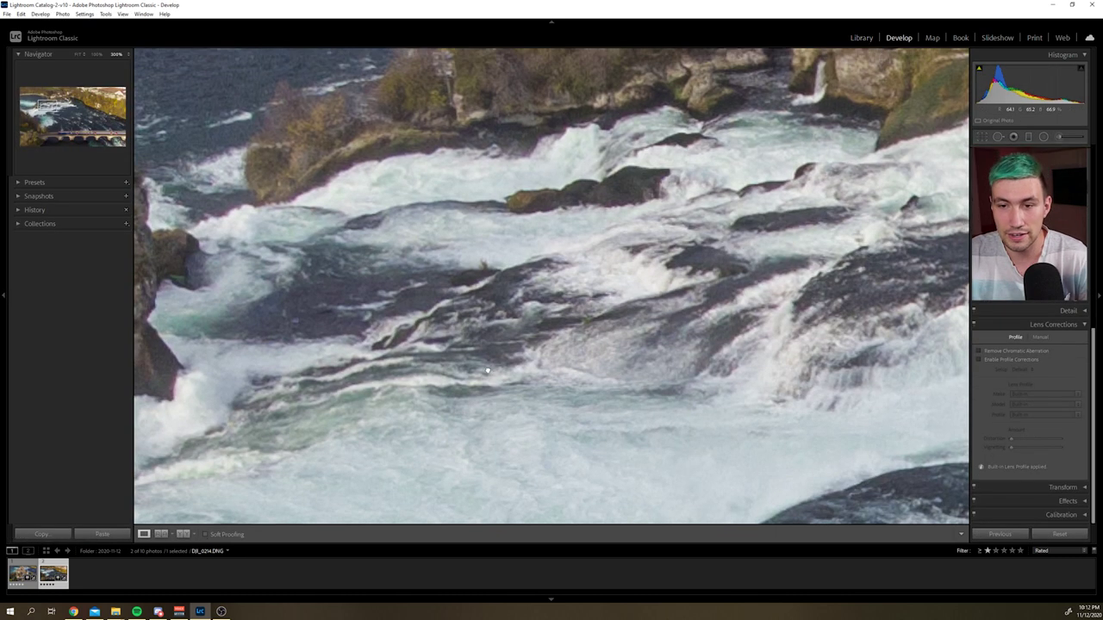
{"action": "left_click_drag", "start_coordinate": [433, 148], "coordinate": [565, 366]}
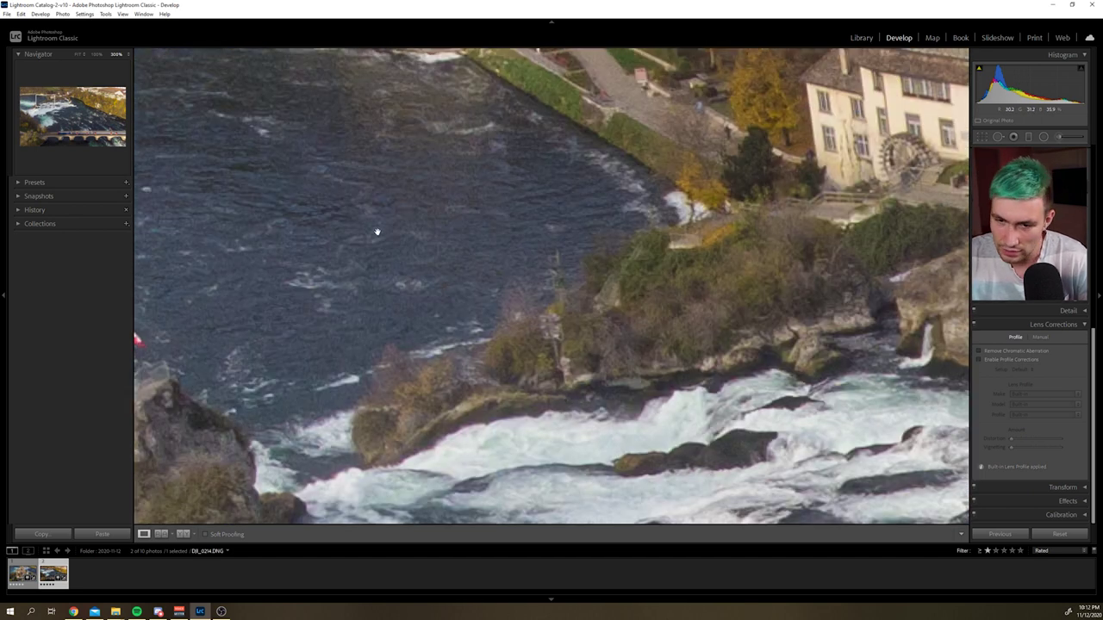
{"action": "left_click_drag", "start_coordinate": [395, 237], "coordinate": [647, 291]}
{"action": "scroll", "coordinate": [1029, 405], "scroll_direction": "up", "scroll_amount": 5}
{"action": "scroll", "coordinate": [1029, 405], "scroll_direction": "down", "scroll_amount": 5}
{"action": "left_click", "coordinate": [978, 350]}
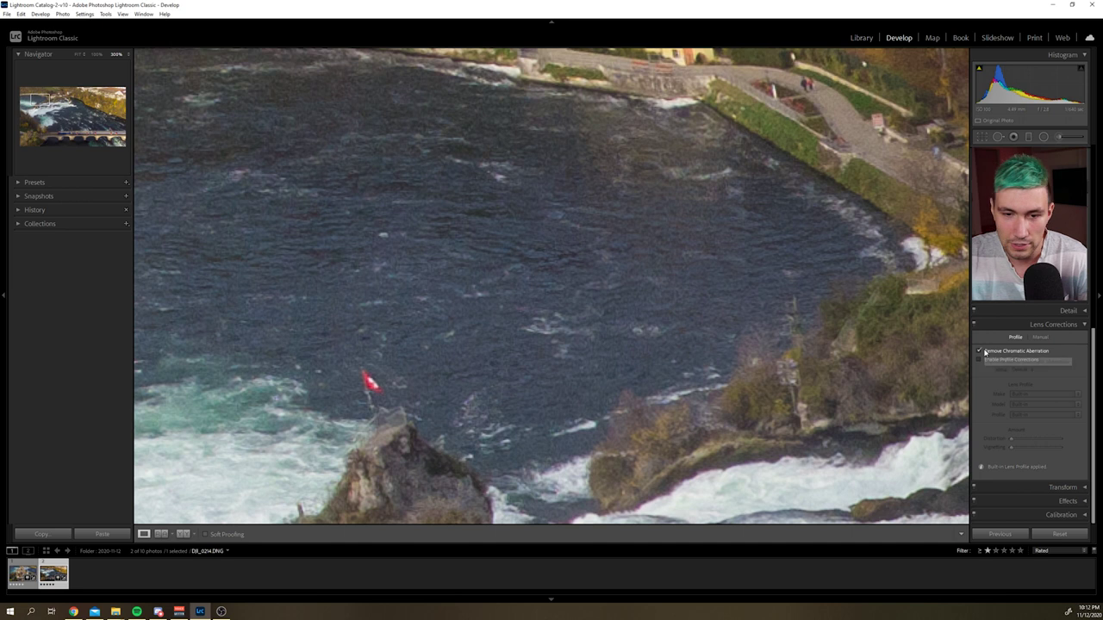
Step: Inspect the waterfall, flag rock, yellow riverside house, wooded hillside and flag-lined promenade at 300% with chromatic aberration removal enabled
{"action": "left_click_drag", "start_coordinate": [570, 342], "coordinate": [456, 216]}
{"action": "left_click_drag", "start_coordinate": [721, 328], "coordinate": [553, 207]}
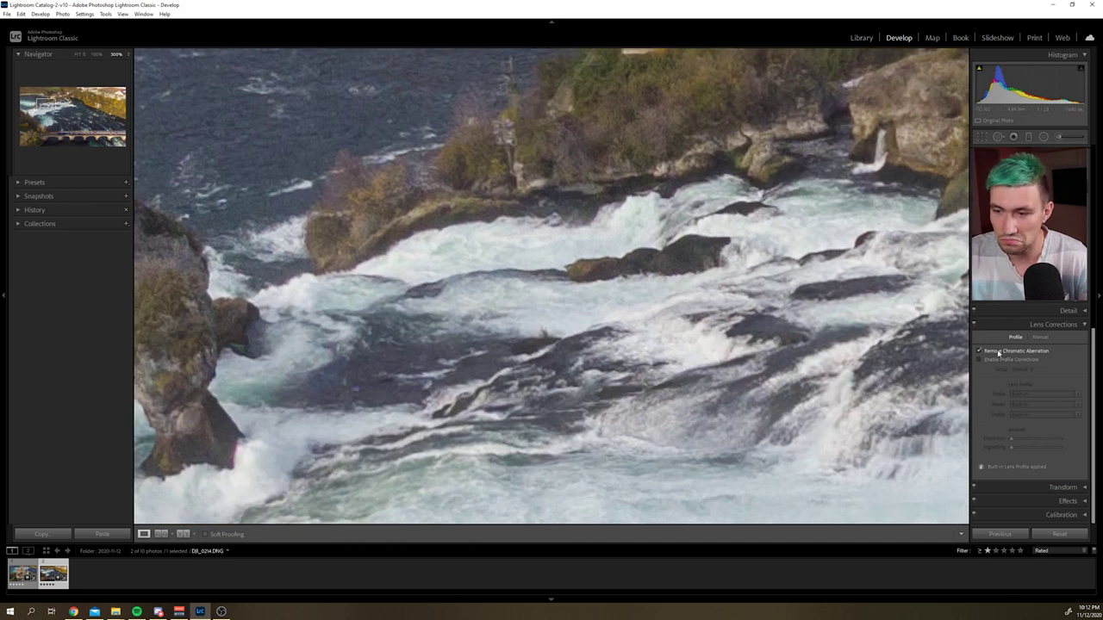
{"action": "left_click_drag", "start_coordinate": [253, 187], "coordinate": [550, 288]}
{"action": "left_click_drag", "start_coordinate": [595, 222], "coordinate": [558, 293]}
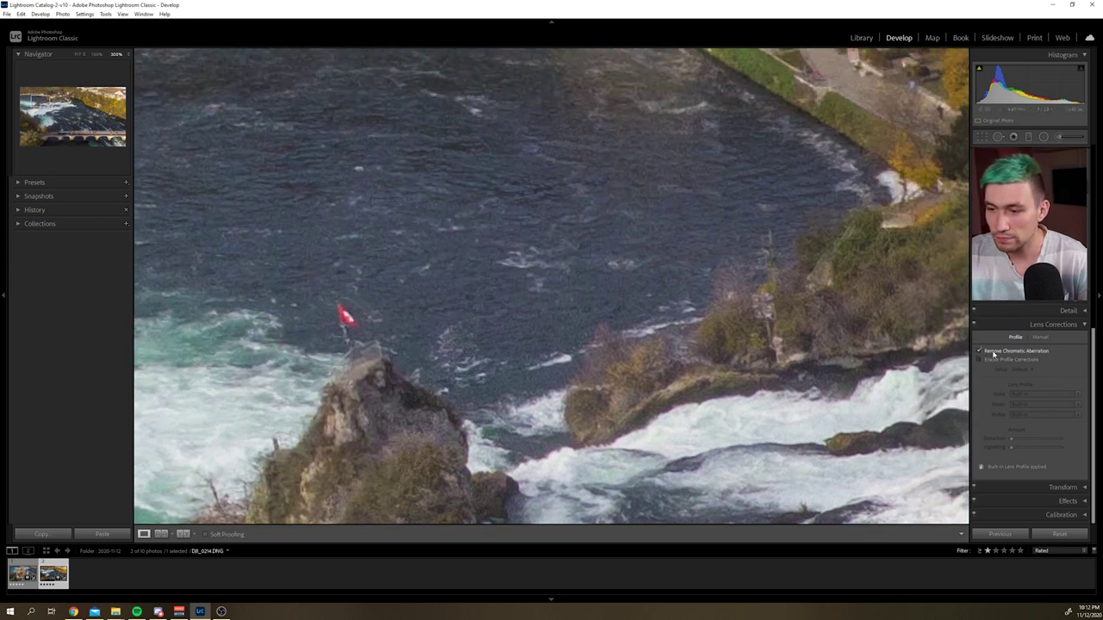
{"action": "scroll", "coordinate": [563, 278], "scroll_direction": "up", "scroll_amount": 3}
{"action": "left_click_drag", "start_coordinate": [497, 264], "coordinate": [654, 396]}
{"action": "left_click_drag", "start_coordinate": [654, 243], "coordinate": [574, 356]}
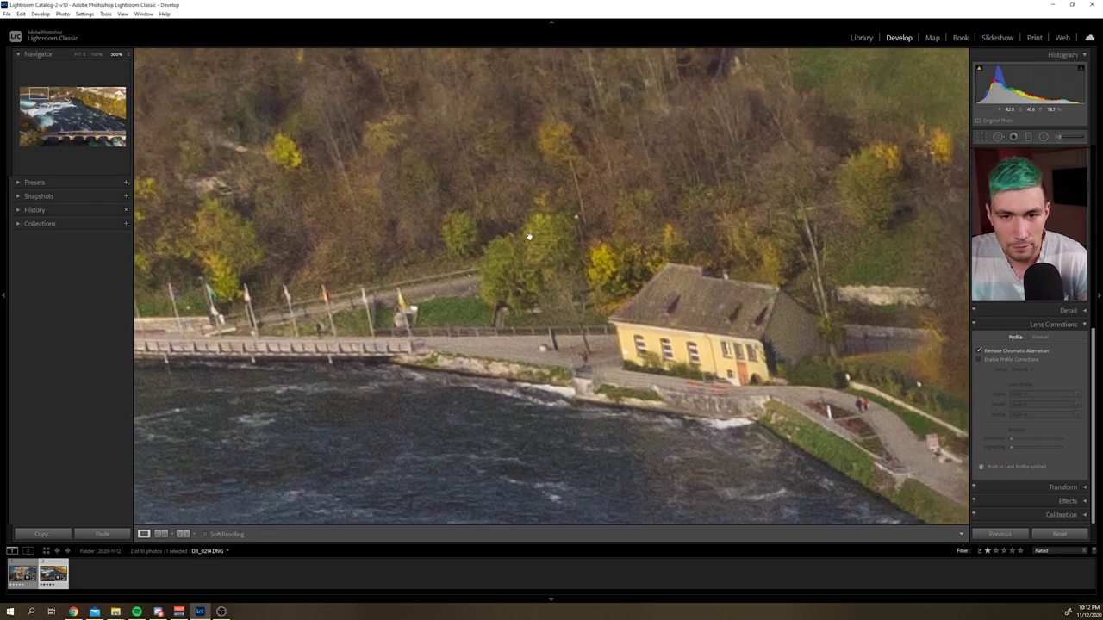
{"action": "left_click_drag", "start_coordinate": [772, 211], "coordinate": [664, 365]}
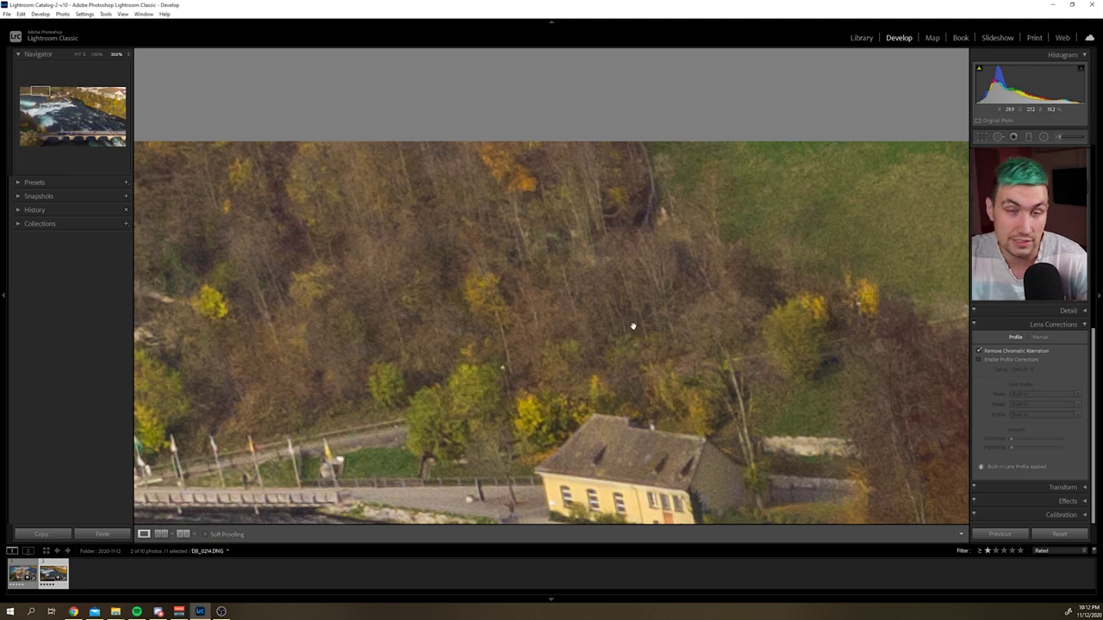
{"action": "left_click_drag", "start_coordinate": [396, 320], "coordinate": [784, 206]}
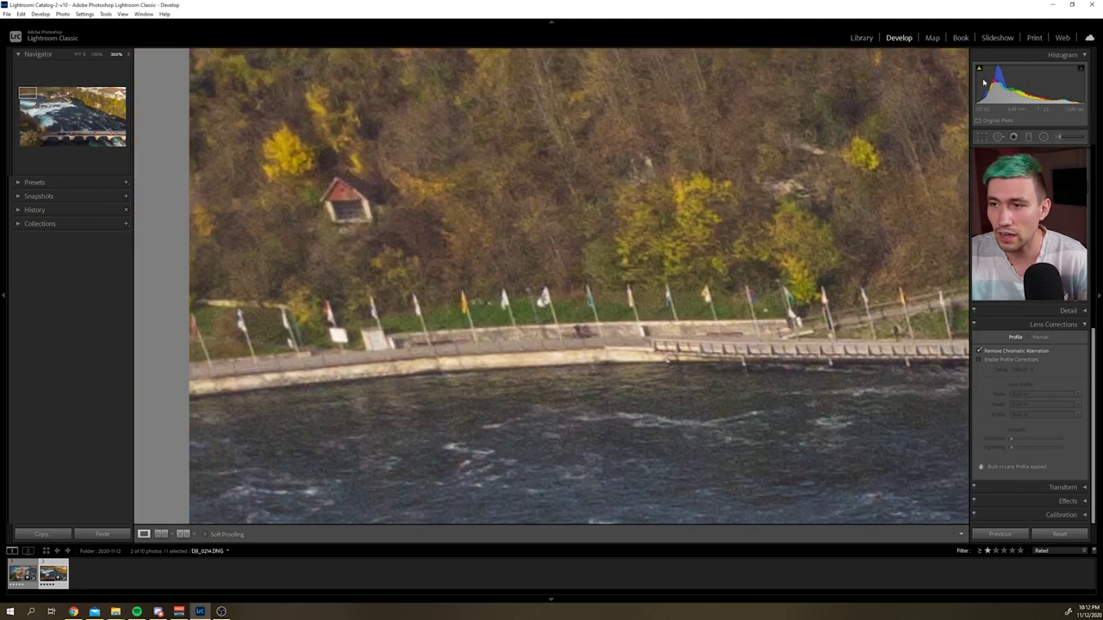
Step: Examine the flag-lined promenade, dark river surface and turquoise rapids near the photo's left edge at 300% in Develop
{"action": "left_click", "coordinate": [864, 38]}
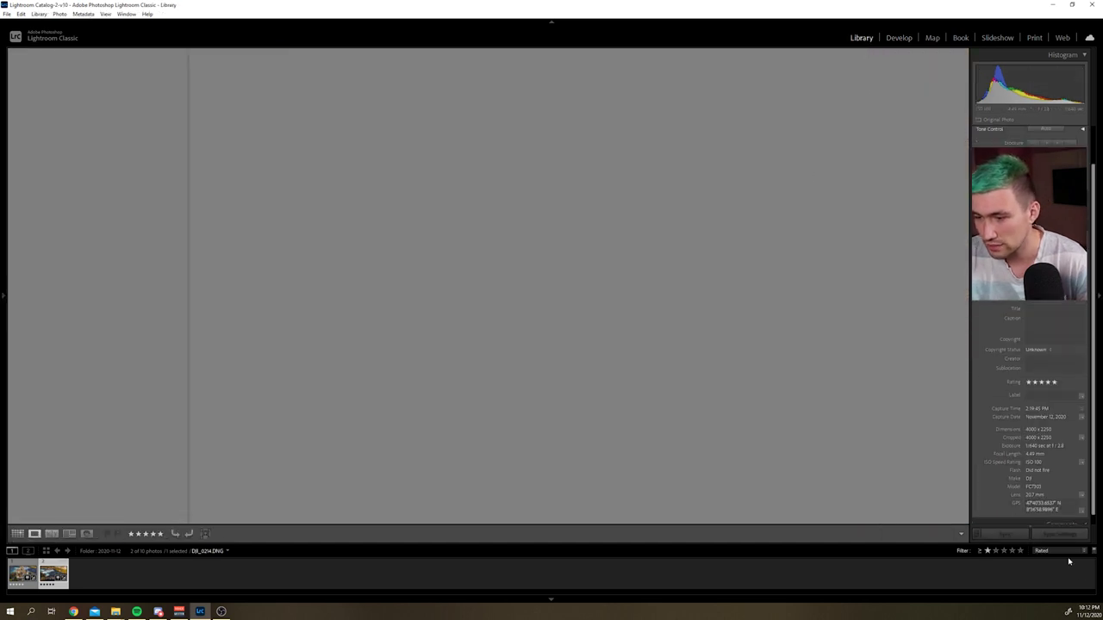
{"action": "left_click", "coordinate": [899, 40]}
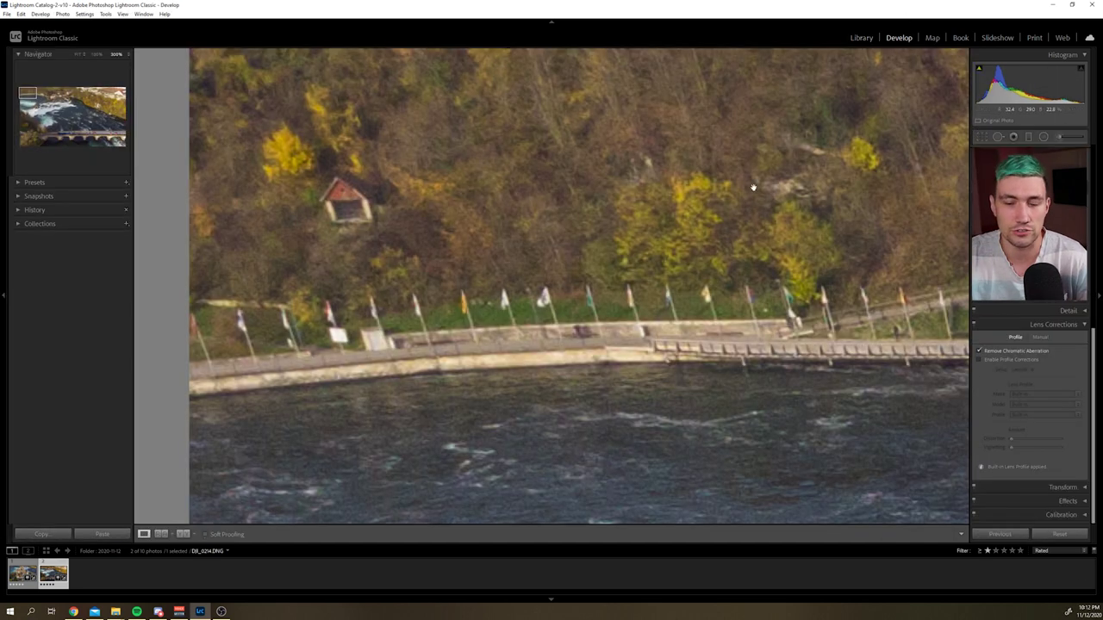
{"action": "left_click", "coordinate": [759, 273]}
{"action": "left_click", "coordinate": [191, 71]}
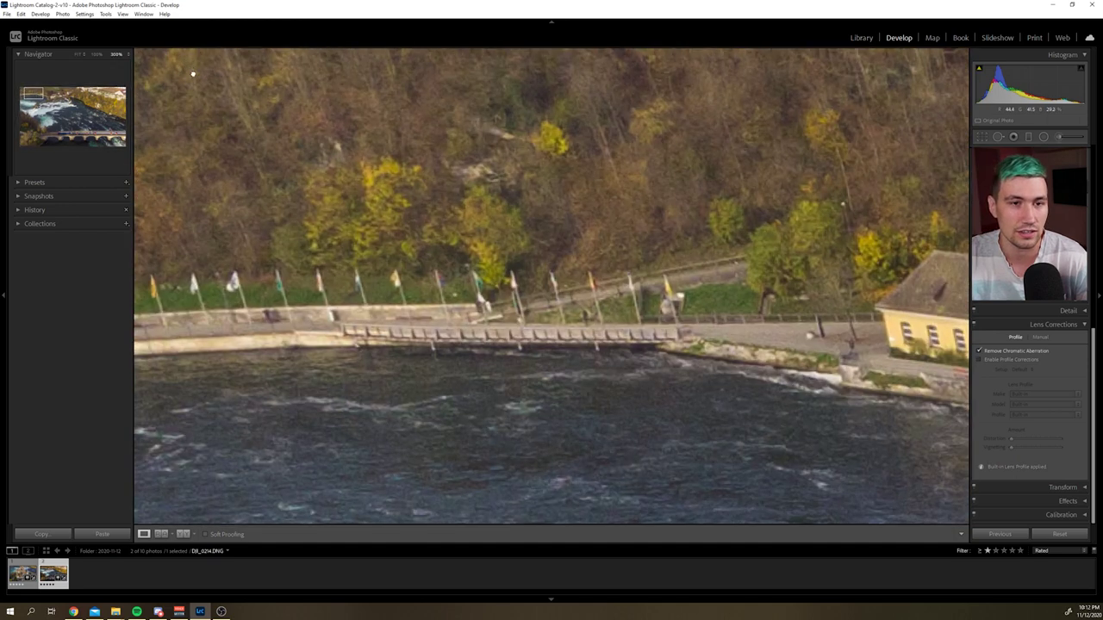
{"action": "left_click_drag", "start_coordinate": [199, 84], "coordinate": [514, 305]}
{"action": "left_click_drag", "start_coordinate": [576, 375], "coordinate": [576, 152]}
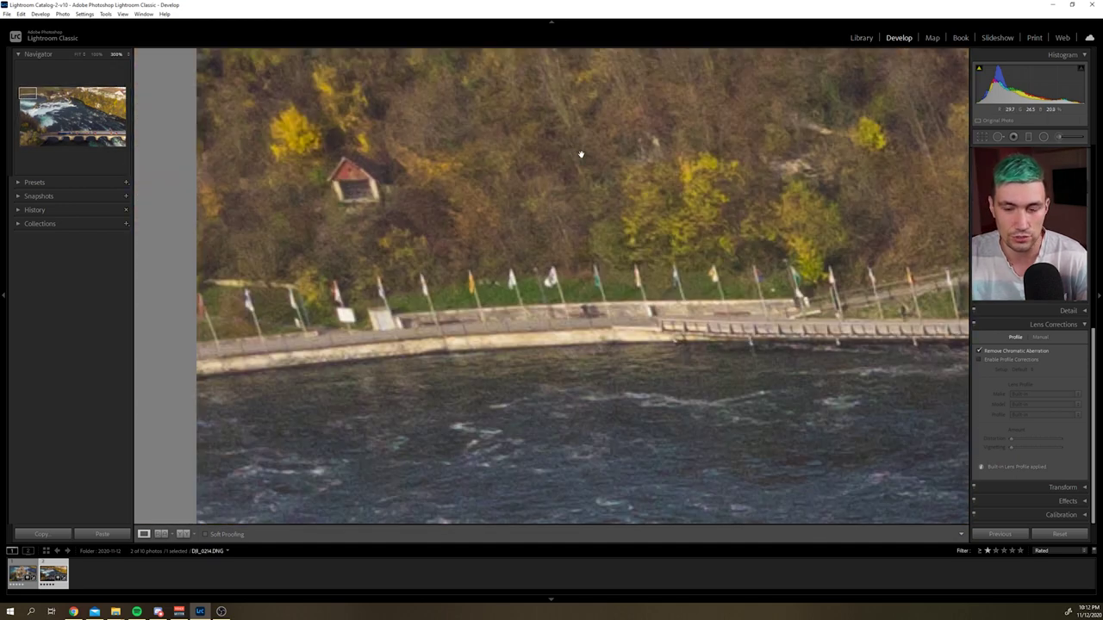
{"action": "left_click", "coordinate": [781, 410]}
{"action": "left_click", "coordinate": [376, 273]}
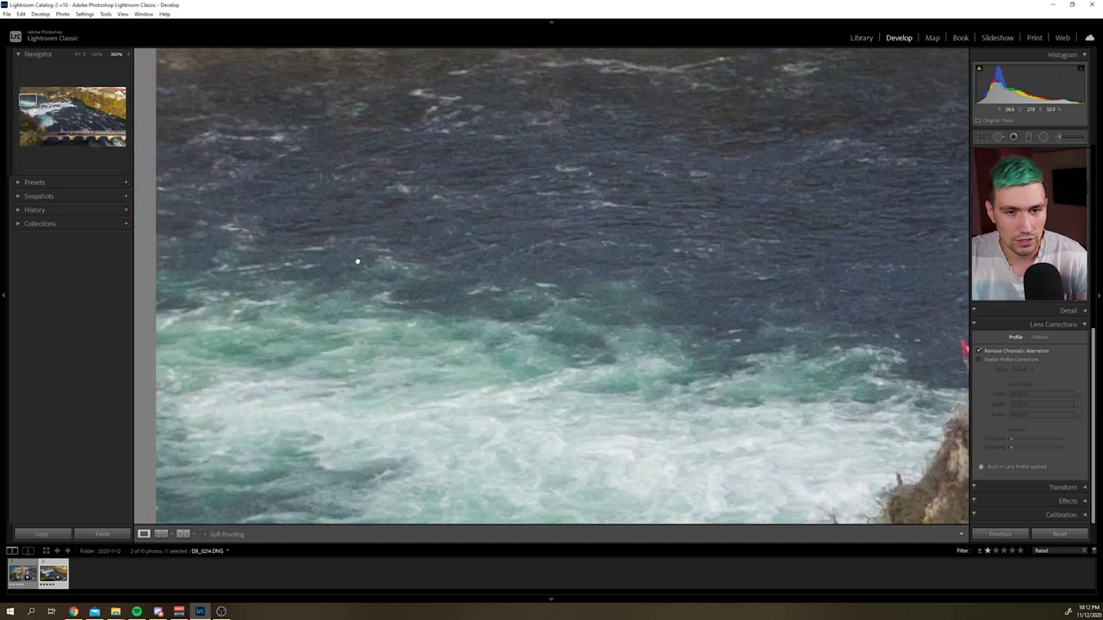
{"action": "left_click_drag", "start_coordinate": [520, 230], "coordinate": [599, 256]}
{"action": "left_click_drag", "start_coordinate": [448, 165], "coordinate": [455, 190]}
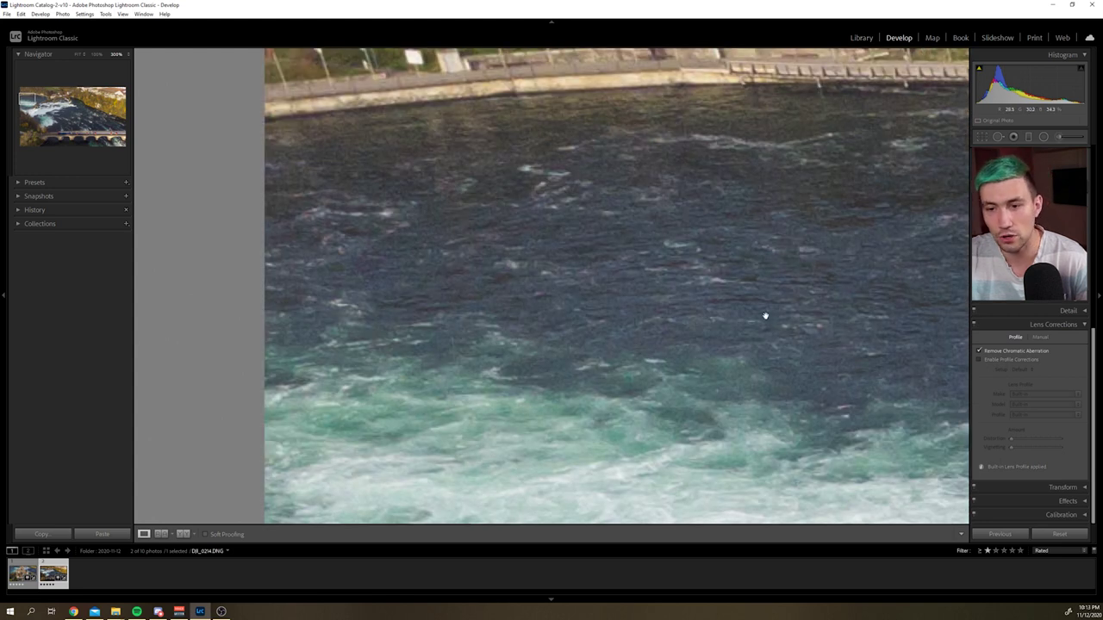
{"action": "left_click_drag", "start_coordinate": [846, 324], "coordinate": [591, 250]}
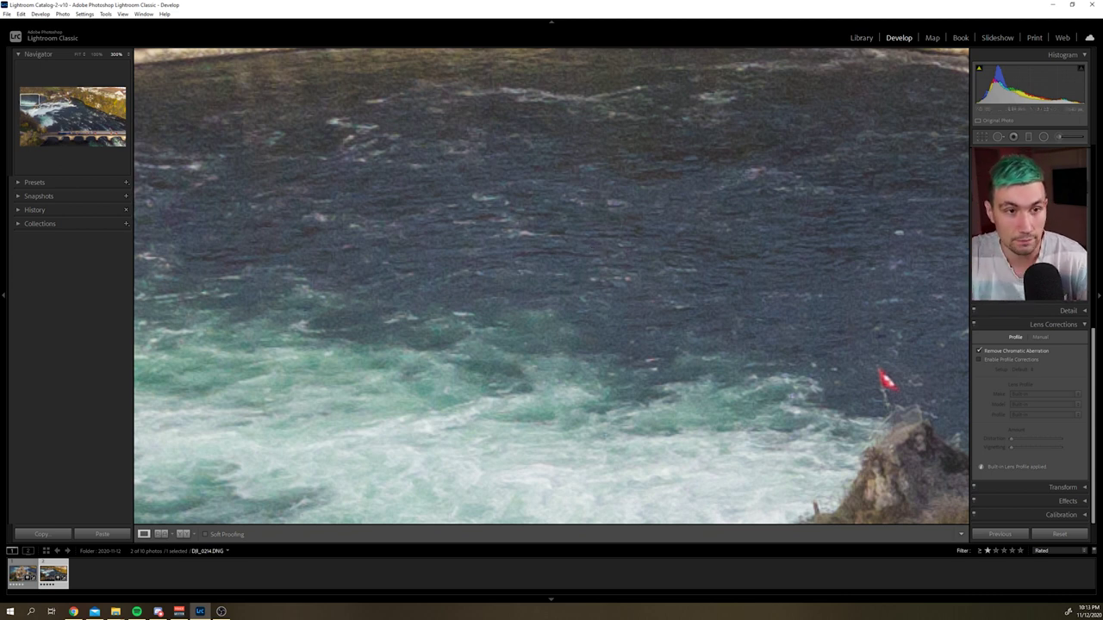
Step: Review the train, bridge arches and surrounding river at 100%, from the tree-covered bank to the red-doored carriages
{"action": "left_click", "coordinate": [97, 54]}
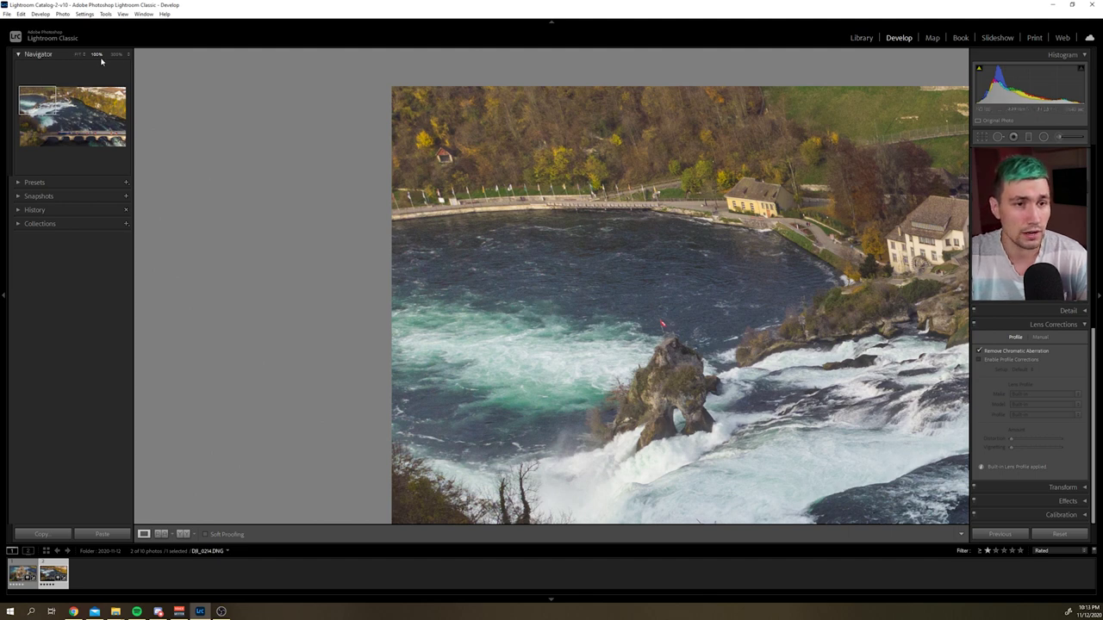
{"action": "left_click", "coordinate": [73, 91]}
{"action": "left_click", "coordinate": [64, 132]}
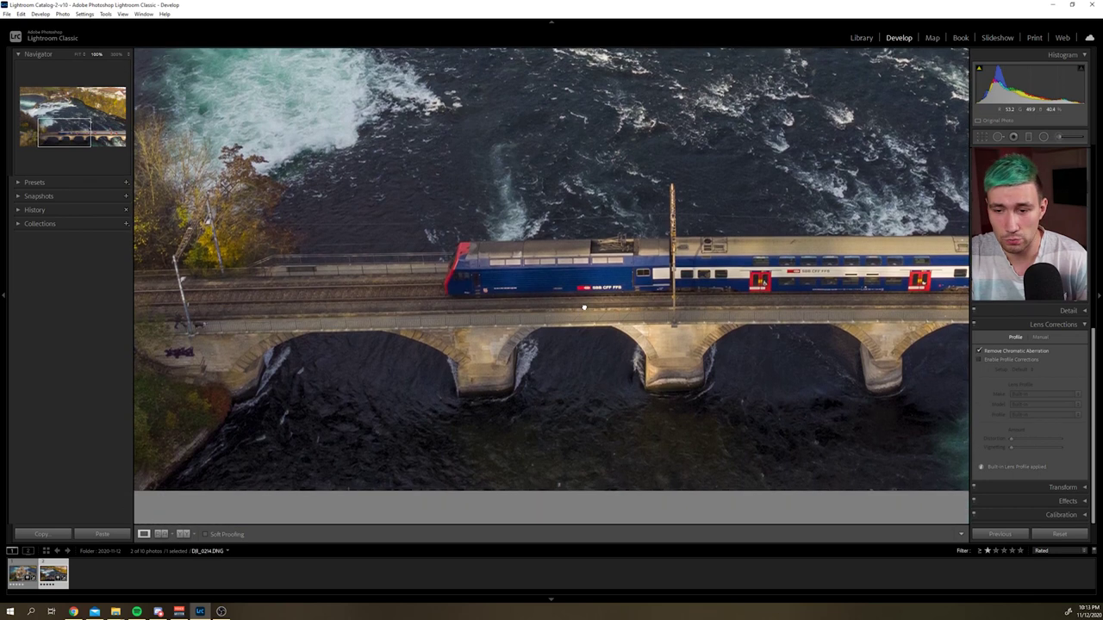
{"action": "left_click_drag", "start_coordinate": [584, 308], "coordinate": [690, 293]}
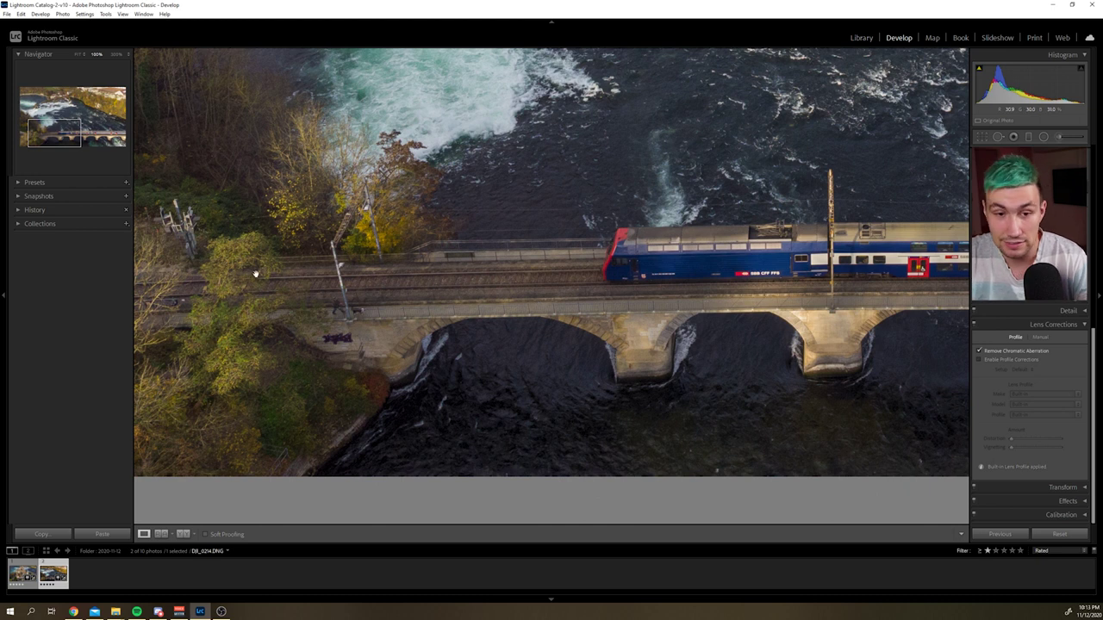
{"action": "left_click_drag", "start_coordinate": [708, 314], "coordinate": [392, 268]}
{"action": "left_click_drag", "start_coordinate": [892, 261], "coordinate": [791, 284]}
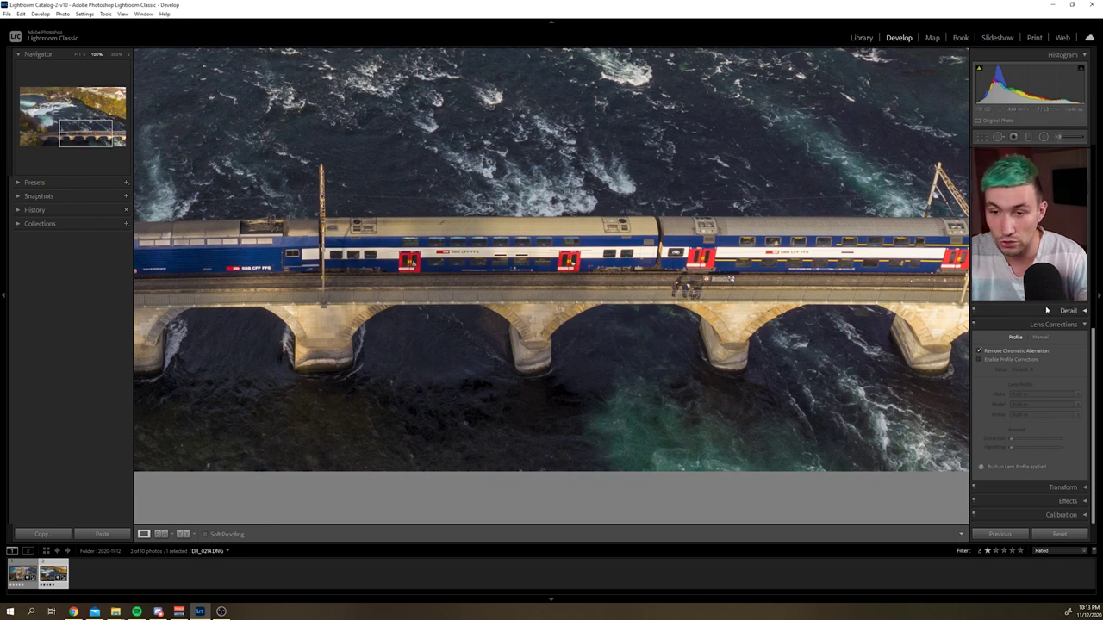
{"action": "left_click", "coordinate": [571, 293]}
{"action": "left_click", "coordinate": [599, 400]}
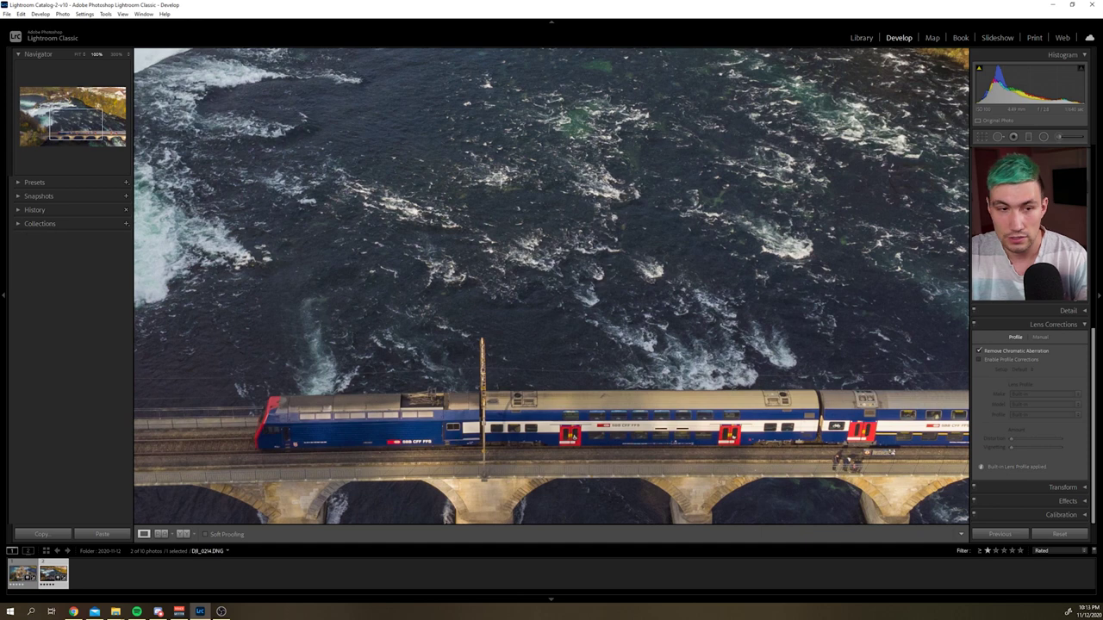
Step: Inspect the fine detail of the locomotive, carriages, railing and bridge stonework at 300%
{"action": "left_click", "coordinate": [115, 54]}
{"action": "left_click_drag", "start_coordinate": [519, 287], "coordinate": [424, 344]}
{"action": "left_click_drag", "start_coordinate": [353, 406], "coordinate": [454, 391]}
{"action": "left_click_drag", "start_coordinate": [634, 373], "coordinate": [215, 412]}
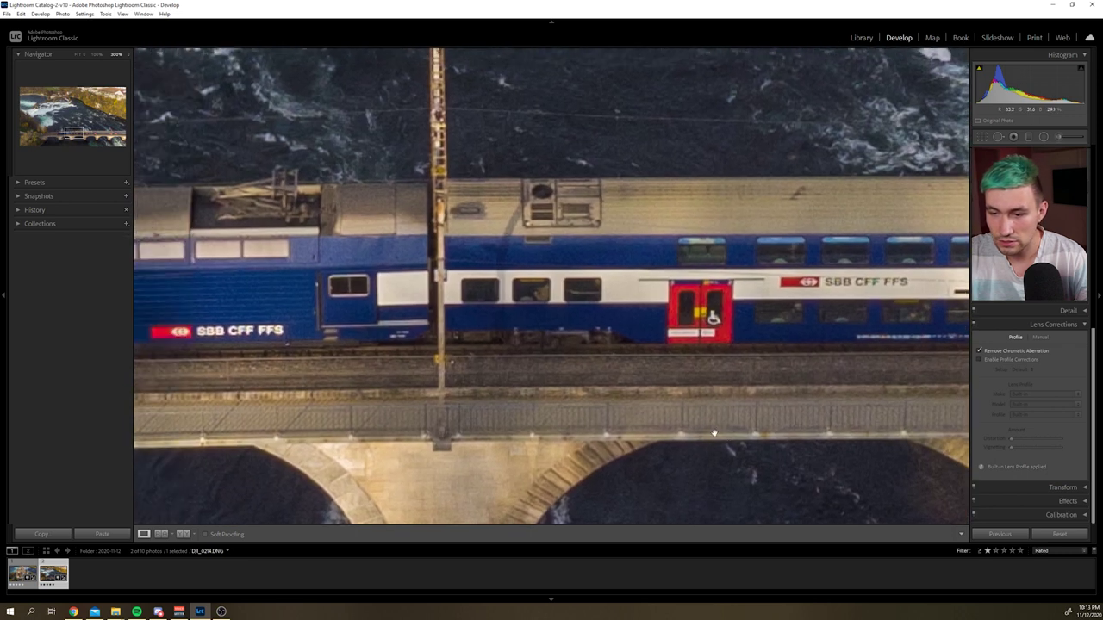
{"action": "left_click_drag", "start_coordinate": [362, 396], "coordinate": [681, 387]}
{"action": "left_click_drag", "start_coordinate": [371, 366], "coordinate": [910, 349]}
{"action": "left_click_drag", "start_coordinate": [200, 395], "coordinate": [642, 419]}
Step: Examine the bare trees on the near bank and the bright waterfall foam at 300%, and return to the full-photo view
{"action": "left_click_drag", "start_coordinate": [596, 308], "coordinate": [551, 487]}
{"action": "left_click_drag", "start_coordinate": [350, 186], "coordinate": [662, 405]}
{"action": "left_click_drag", "start_coordinate": [511, 199], "coordinate": [524, 364]}
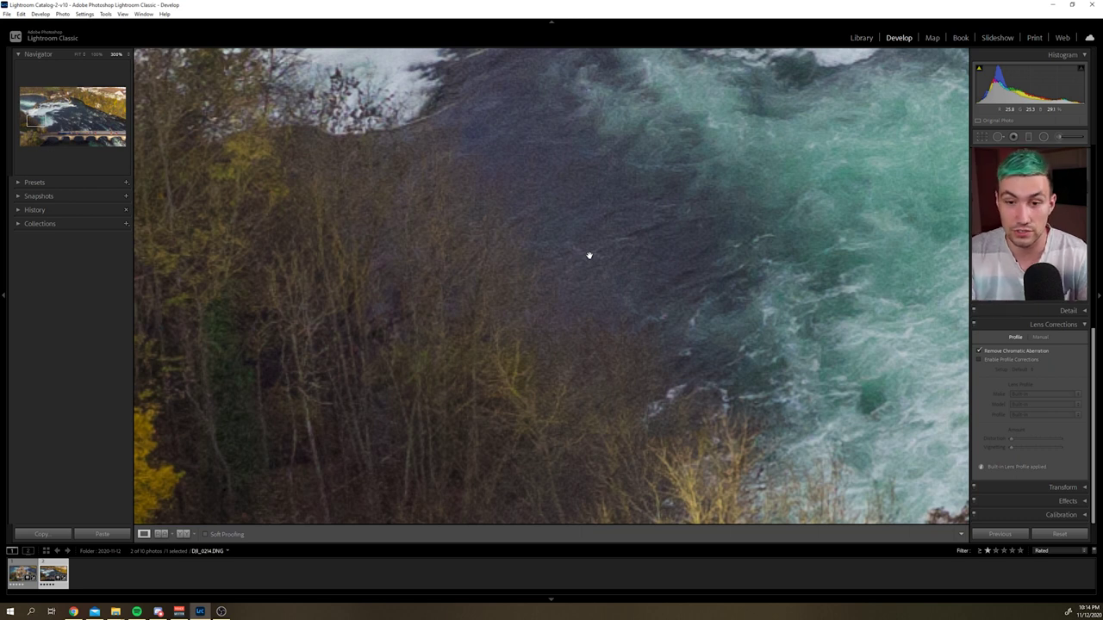
{"action": "left_click_drag", "start_coordinate": [464, 235], "coordinate": [592, 353]}
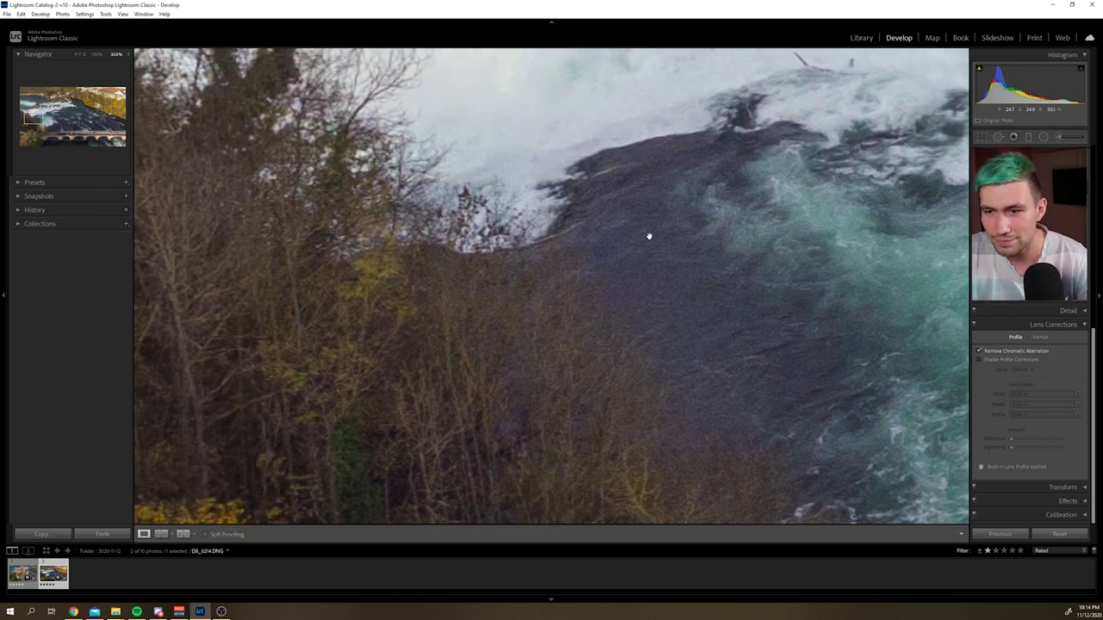
{"action": "left_click_drag", "start_coordinate": [649, 233], "coordinate": [488, 350]}
{"action": "left_click_drag", "start_coordinate": [704, 201], "coordinate": [637, 298]}
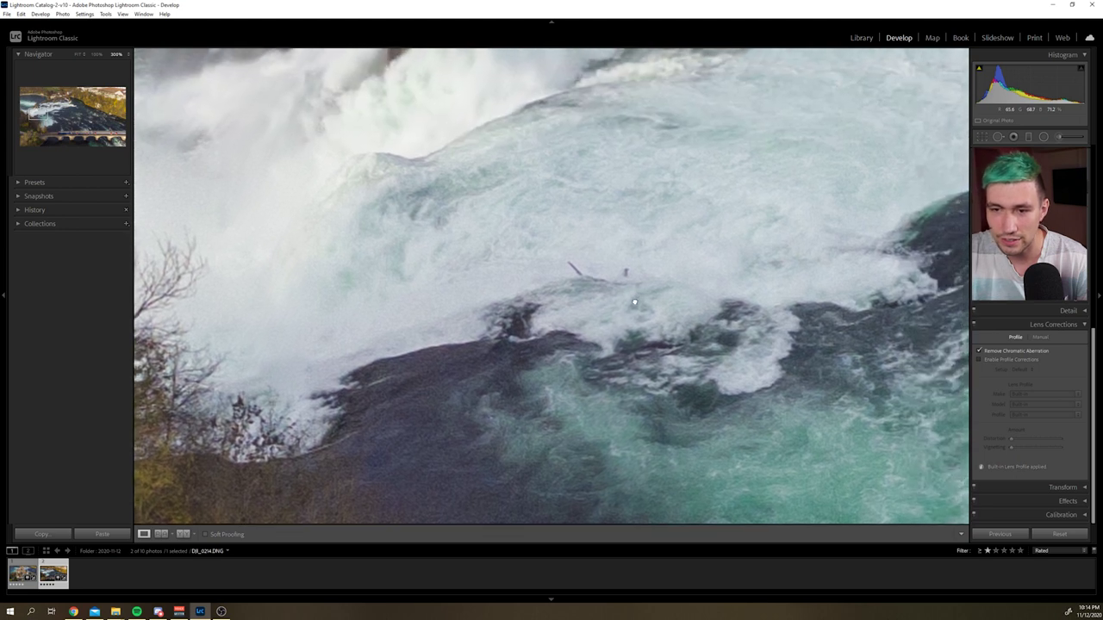
{"action": "left_click", "coordinate": [560, 346]}
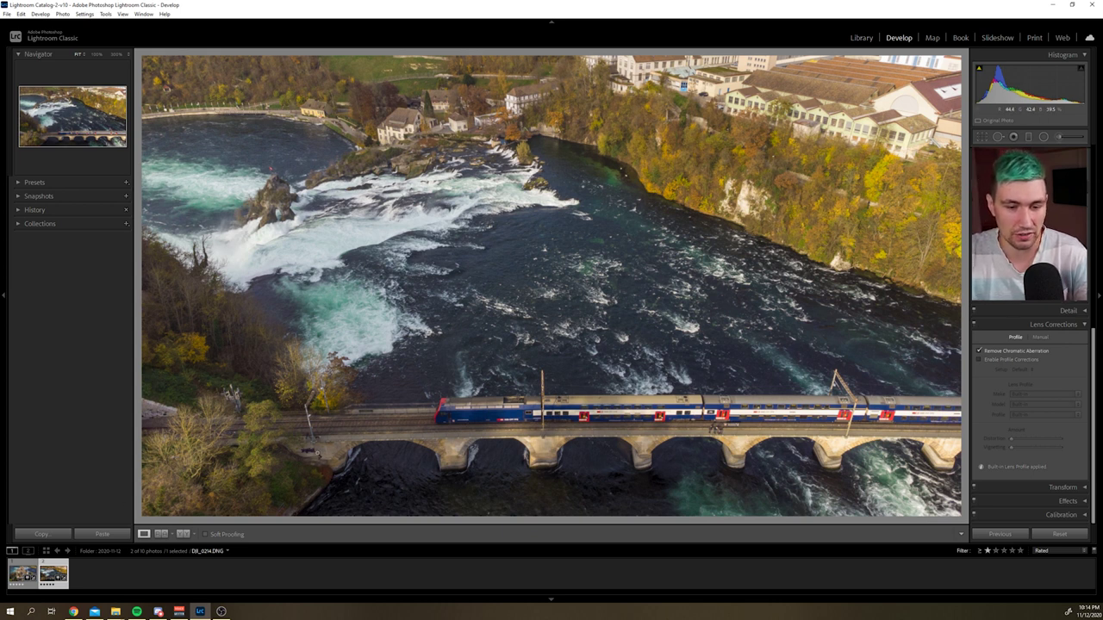
Step: Check shadow detail at 300% around the graffiti on the bridge abutment, the bushes below and the dark water
{"action": "left_click", "coordinate": [294, 473]}
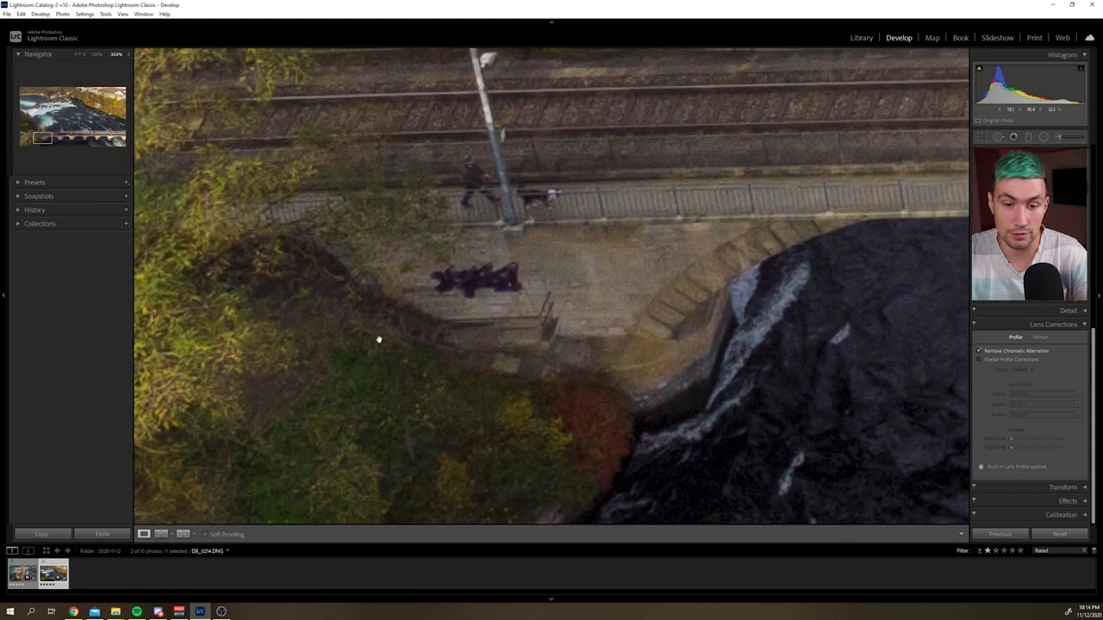
{"action": "left_click_drag", "start_coordinate": [378, 335], "coordinate": [364, 248]}
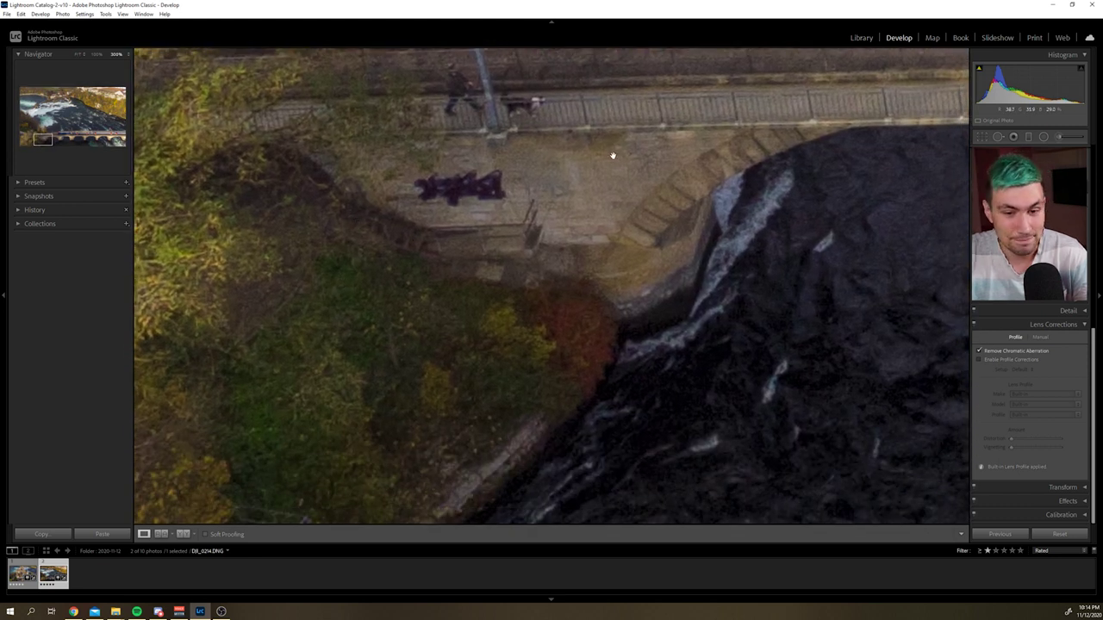
{"action": "left_click_drag", "start_coordinate": [578, 197], "coordinate": [422, 275]}
{"action": "left_click_drag", "start_coordinate": [635, 308], "coordinate": [655, 183]}
{"action": "left_click_drag", "start_coordinate": [457, 212], "coordinate": [581, 261]}
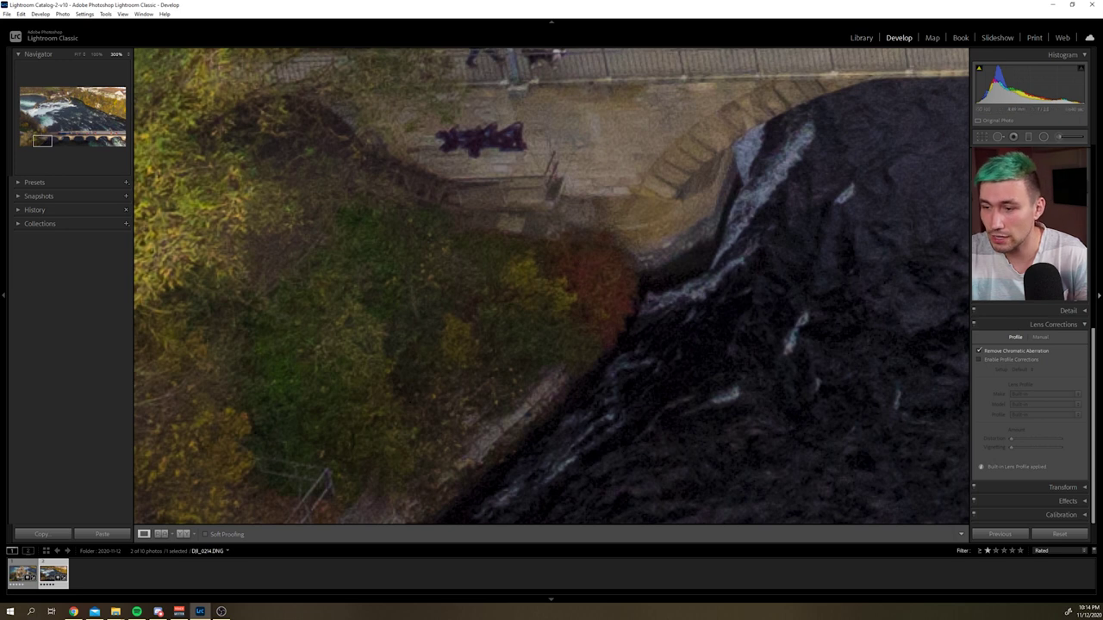
Step: Try a Clarity of +33 on the train bridge photo and view the whole image
{"action": "scroll", "coordinate": [1009, 334], "scroll_direction": "up", "scroll_amount": 5}
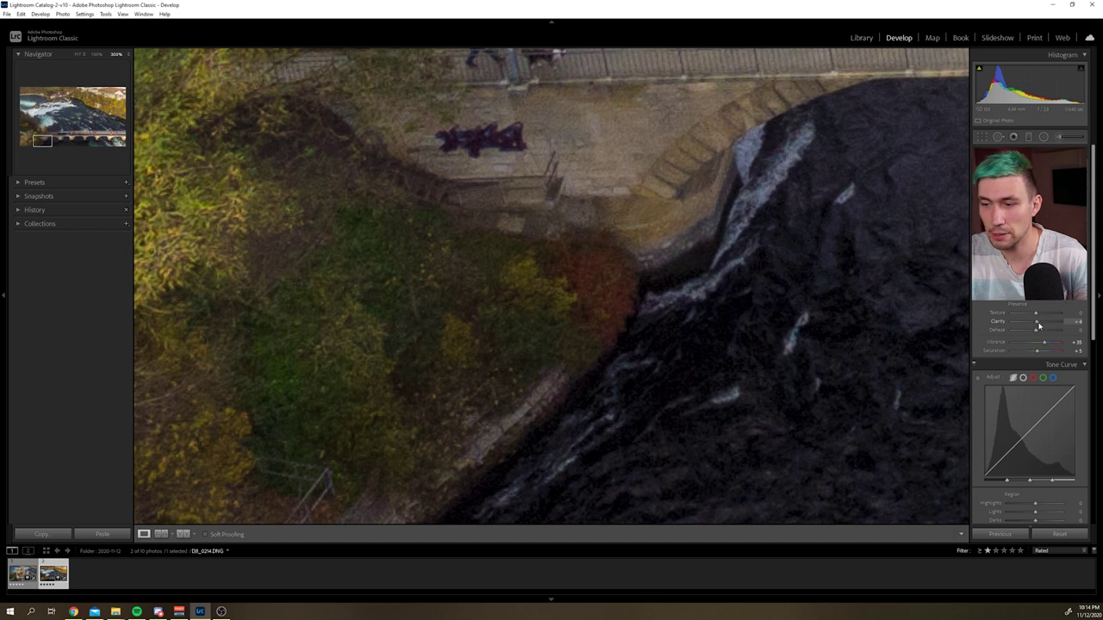
{"action": "left_click_drag", "start_coordinate": [1039, 326], "coordinate": [1044, 324]}
{"action": "left_click", "coordinate": [574, 239]}
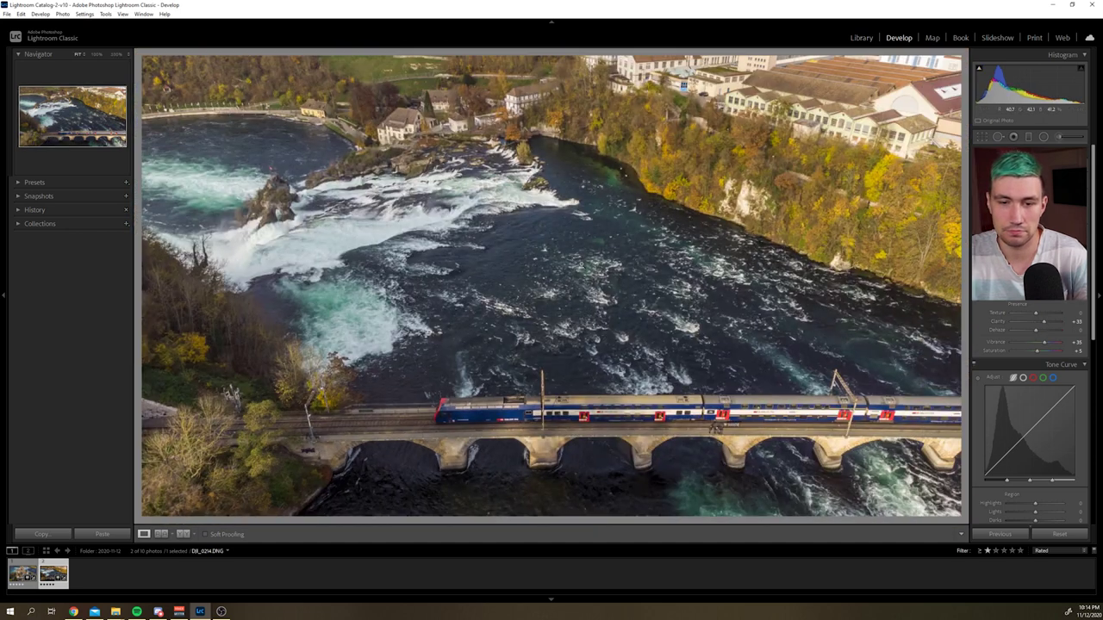
Step: Check the Clarity effect up close across different areas of the photo, and reset Clarity to 0
{"action": "left_click", "coordinate": [517, 149]}
{"action": "left_click_drag", "start_coordinate": [326, 147], "coordinate": [805, 302]}
{"action": "left_click_drag", "start_coordinate": [143, 196], "coordinate": [468, 348]}
{"action": "left_click_drag", "start_coordinate": [385, 207], "coordinate": [591, 423]}
{"action": "left_click", "coordinate": [591, 423]}
{"action": "double_click", "coordinate": [1043, 322]}
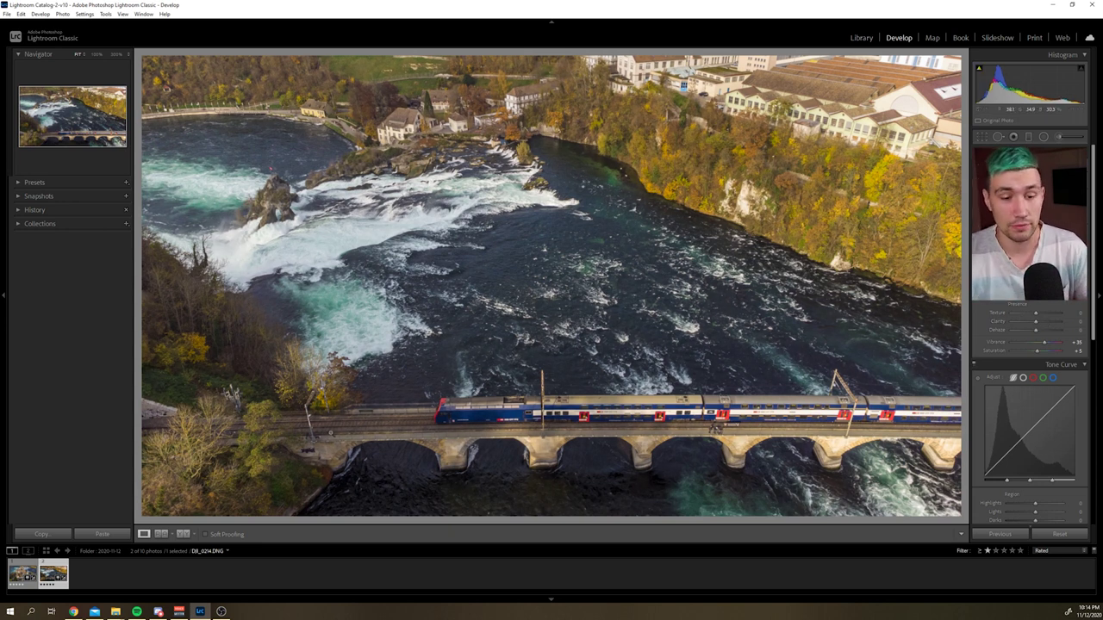